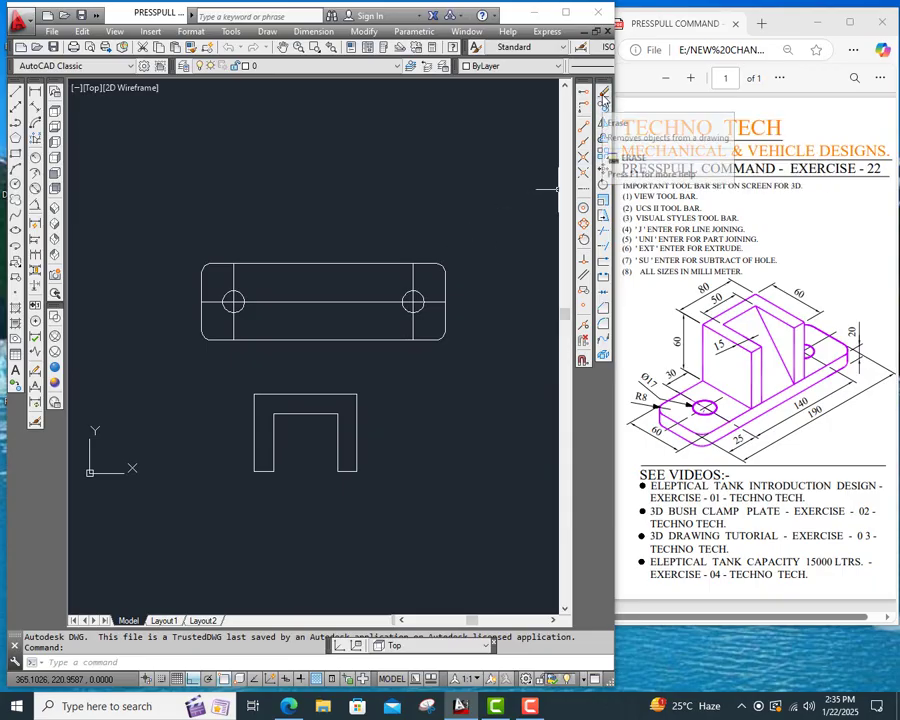
Erase the horizontal centre line and both vertical centre lines running through the holes of the rounded plate.
left_click(604, 94)
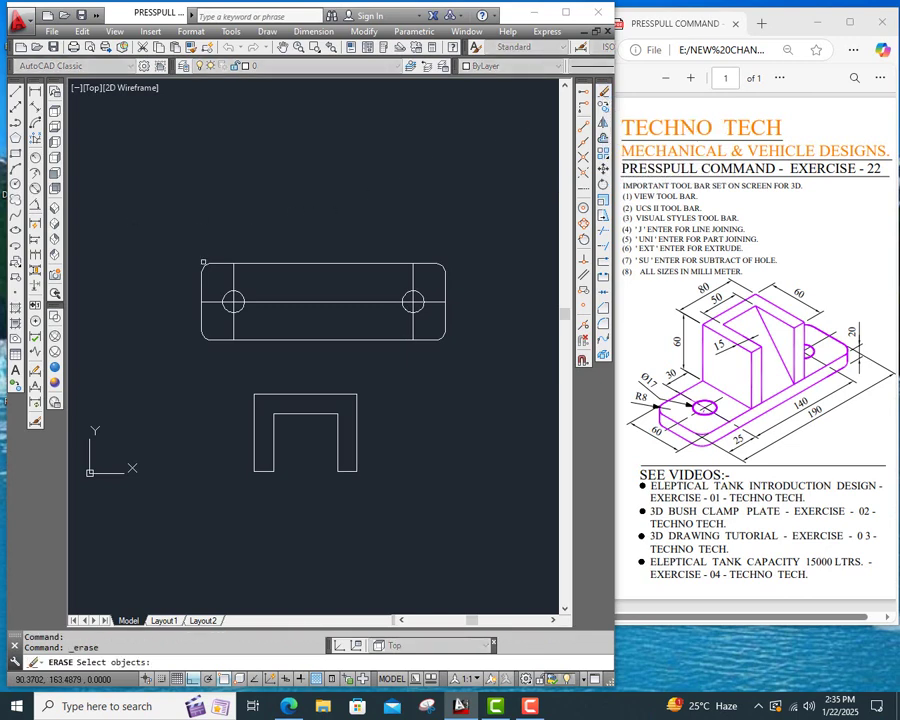
left_click(234, 282)
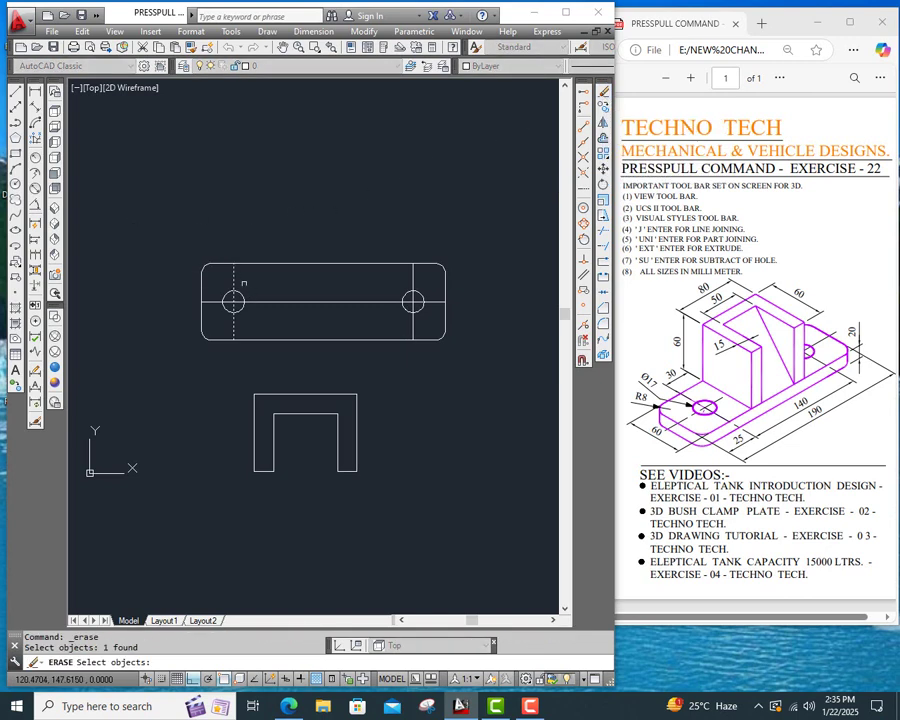
left_click(276, 301)
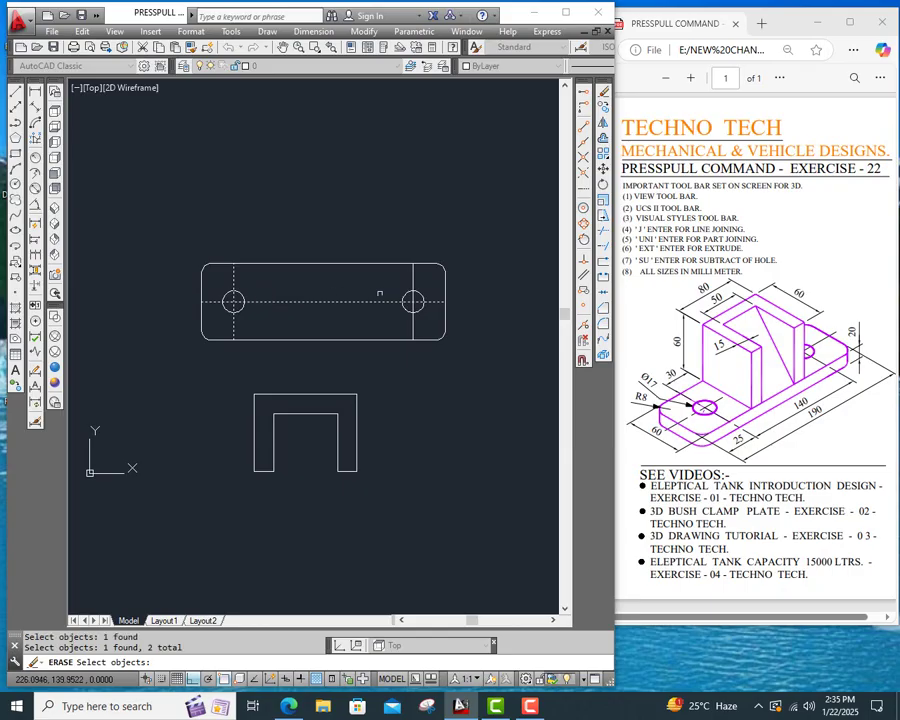
left_click(413, 300)
key("Return")
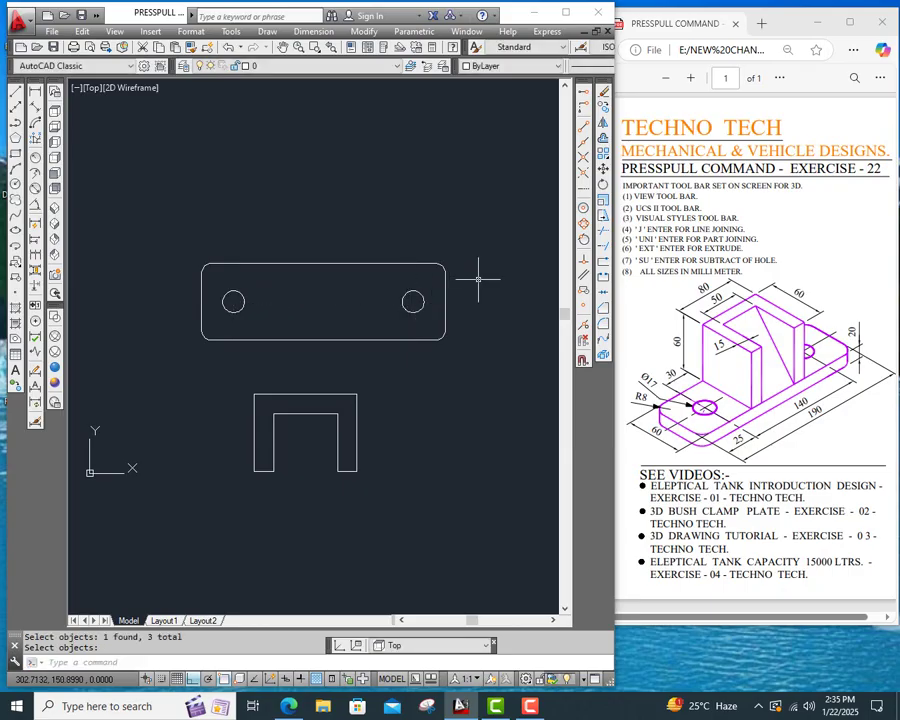
Join all lines and arcs of the rounded plate outline, window-selecting the whole plate, and check the joined outline.
left_click(301, 662)
type("j")
key("Return")
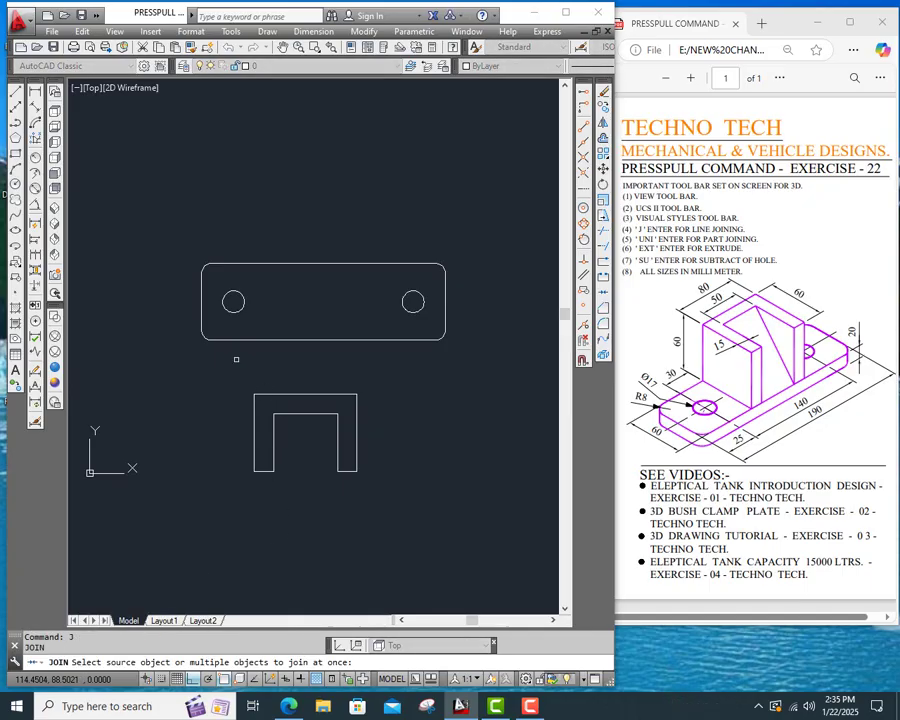
left_click(171, 246)
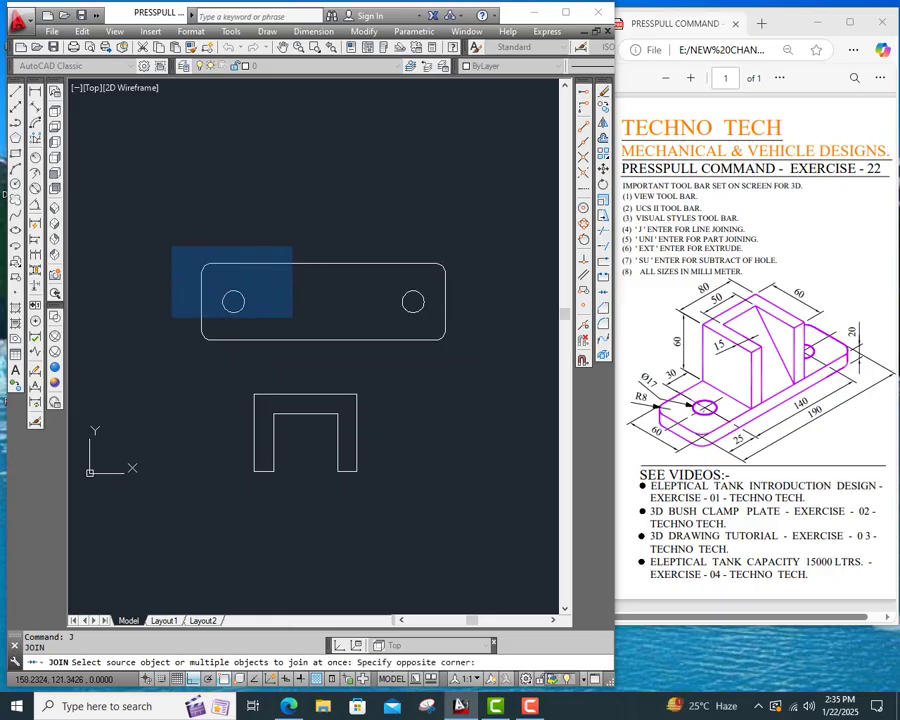
left_click(453, 367)
key("Return")
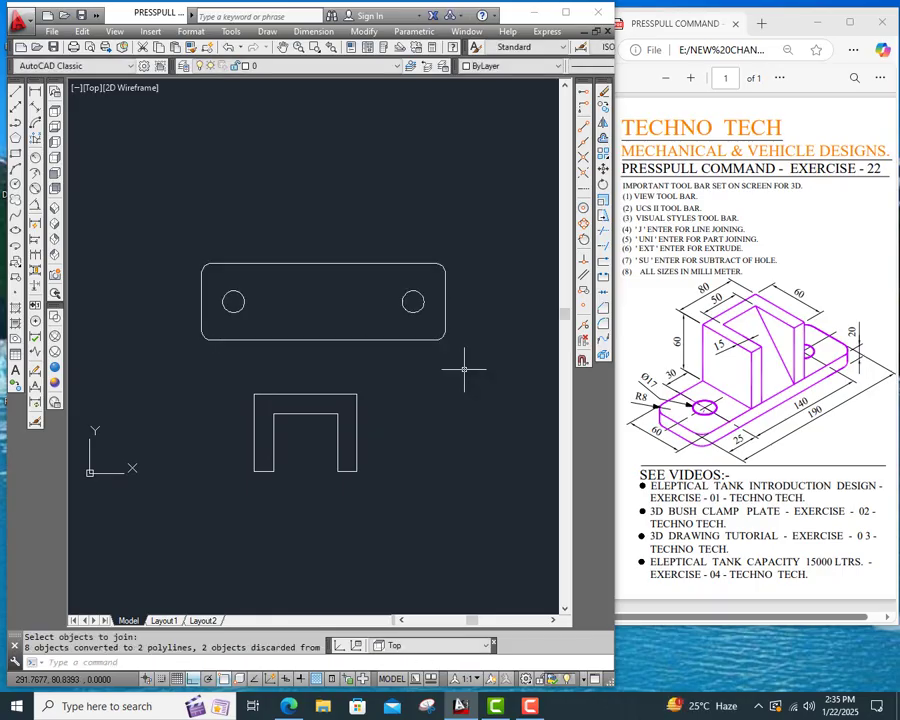
left_click(372, 340)
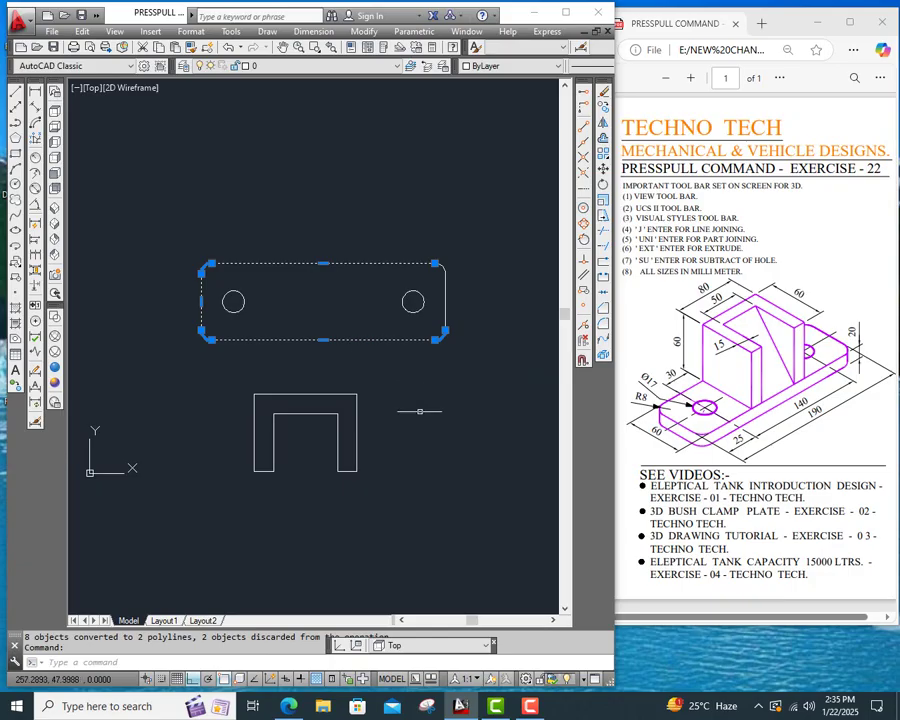
key("Escape")
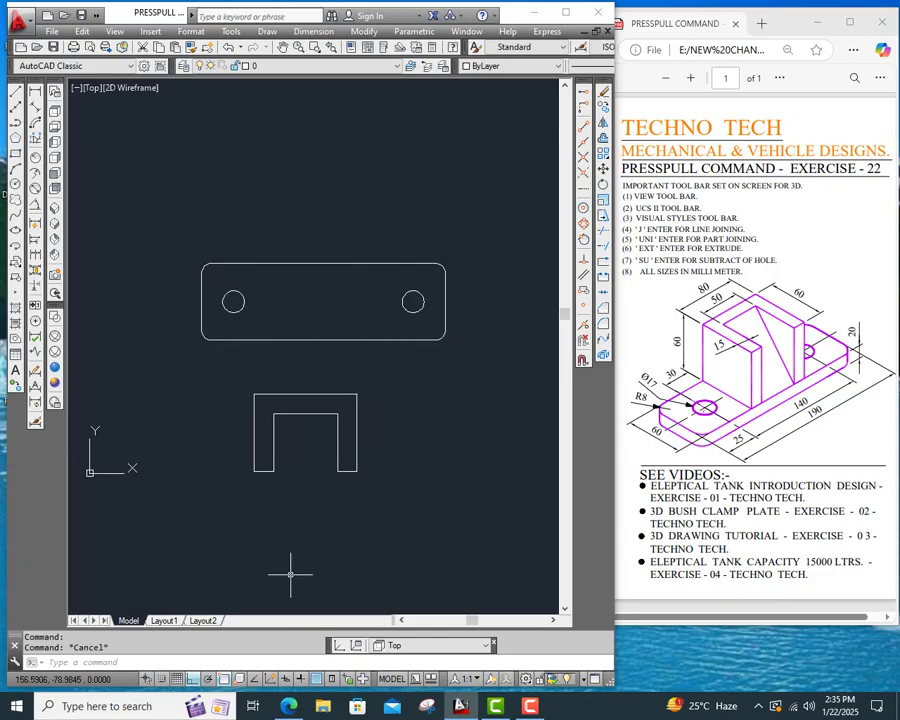
Join all lines of the U-shaped profile below the plate into one polyline and check it.
left_click(298, 662)
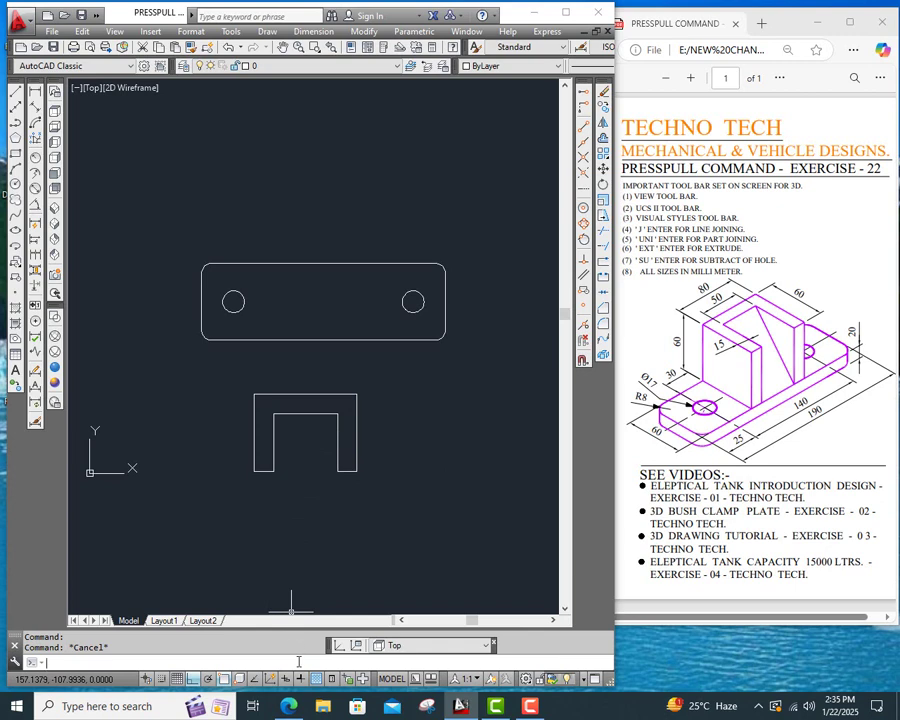
type("j")
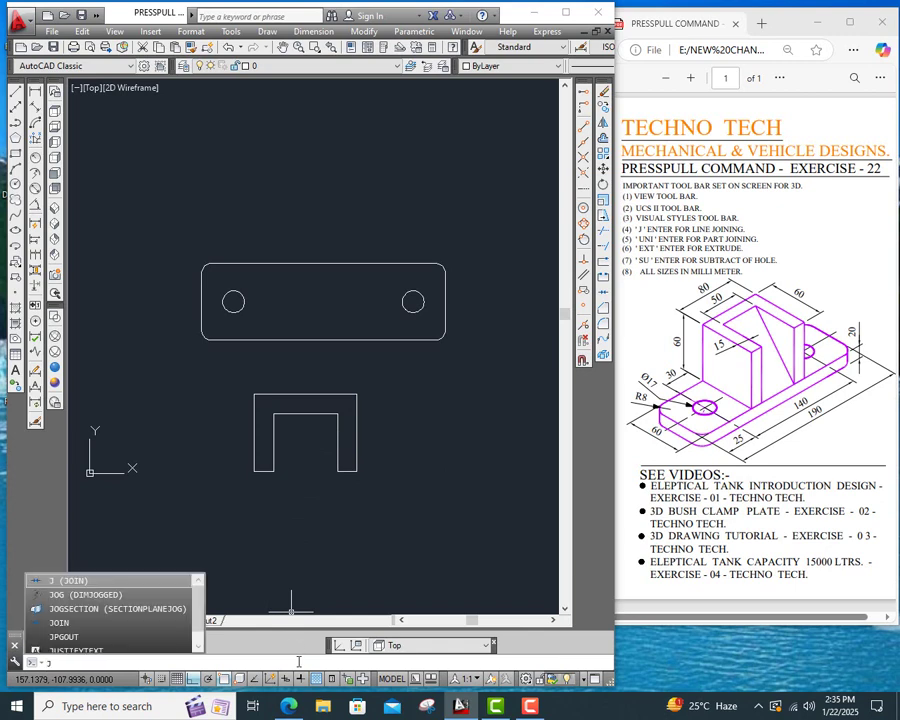
key("Return")
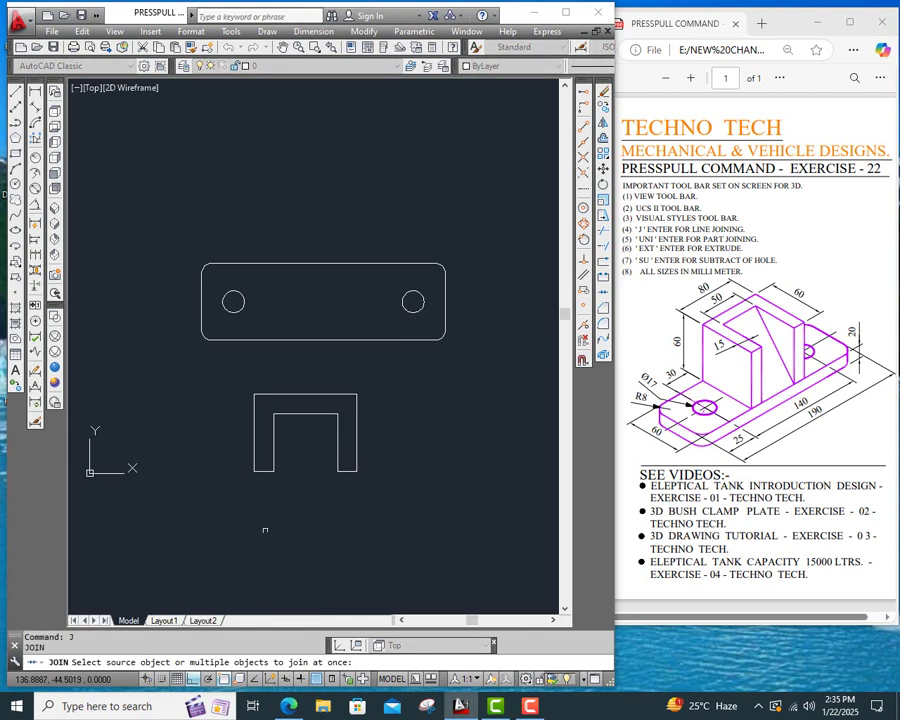
left_click_drag(236, 383, 402, 503)
key("Return")
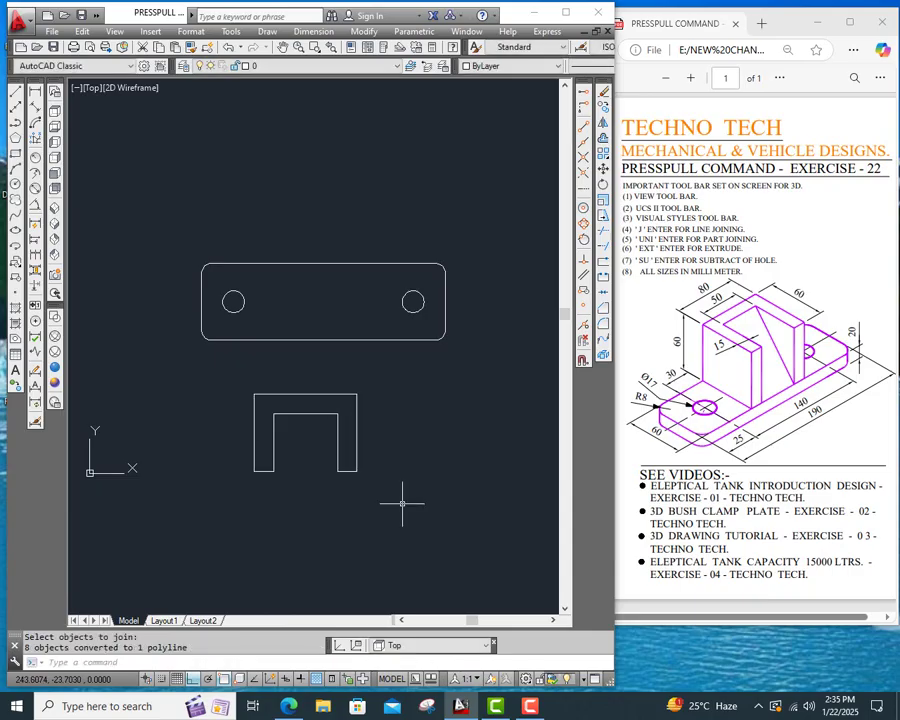
left_click(357, 430)
key("Escape")
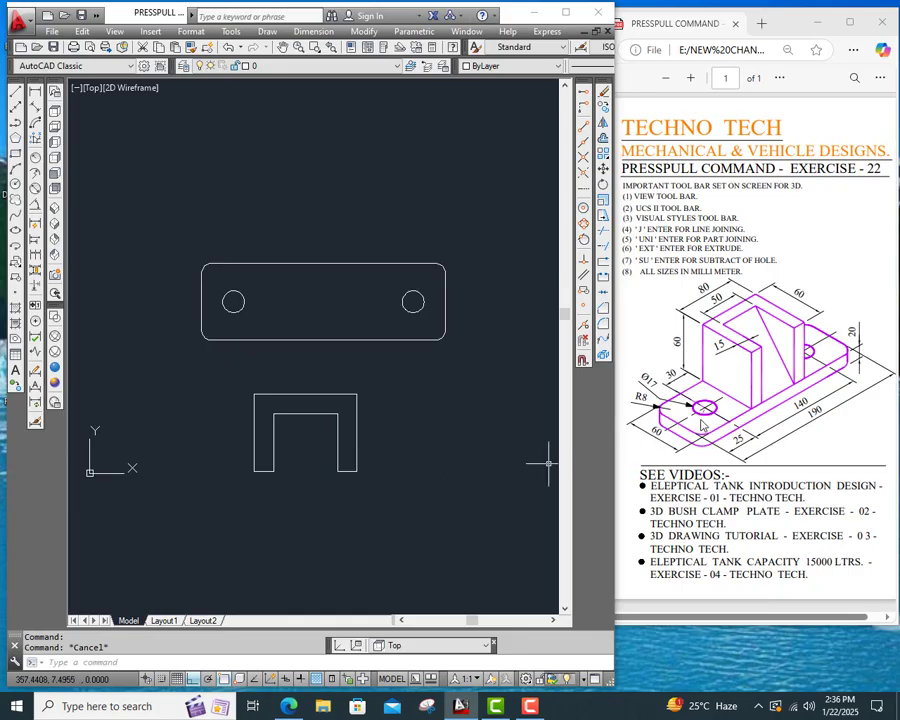
Switch the drawing to the SW Isometric view and zoom out a little around both profiles.
left_click(55, 209)
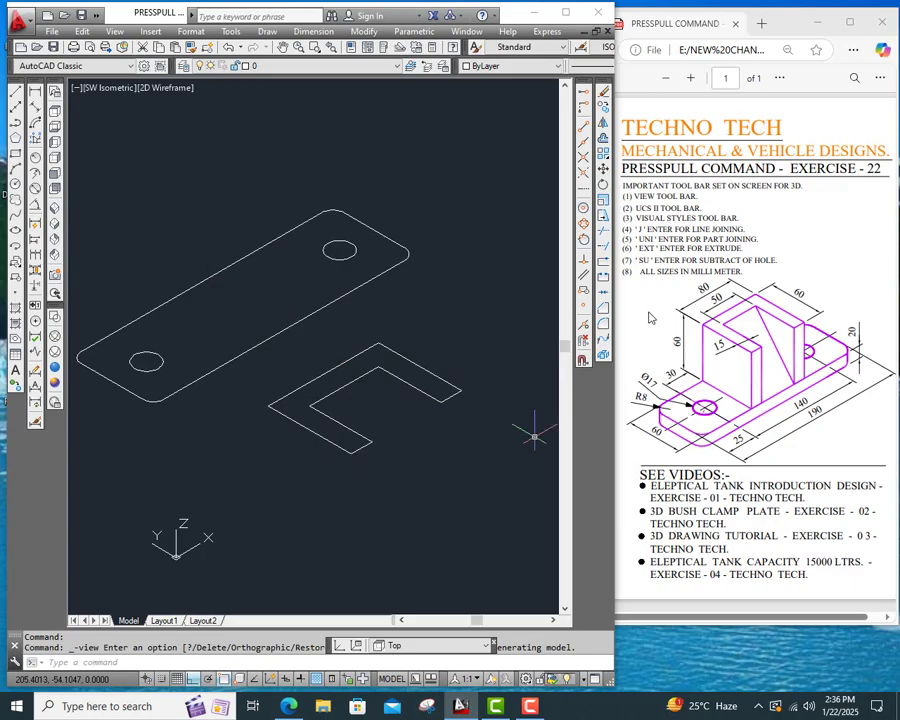
left_click(298, 47)
left_click_drag(270, 132, 295, 232)
right_click(317, 212)
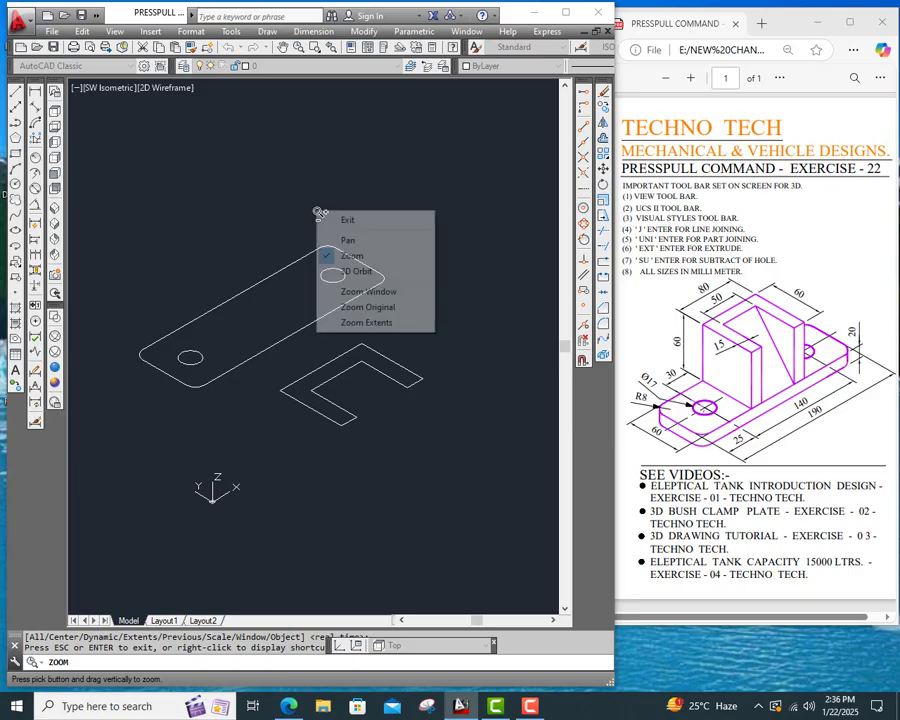
left_click(350, 222)
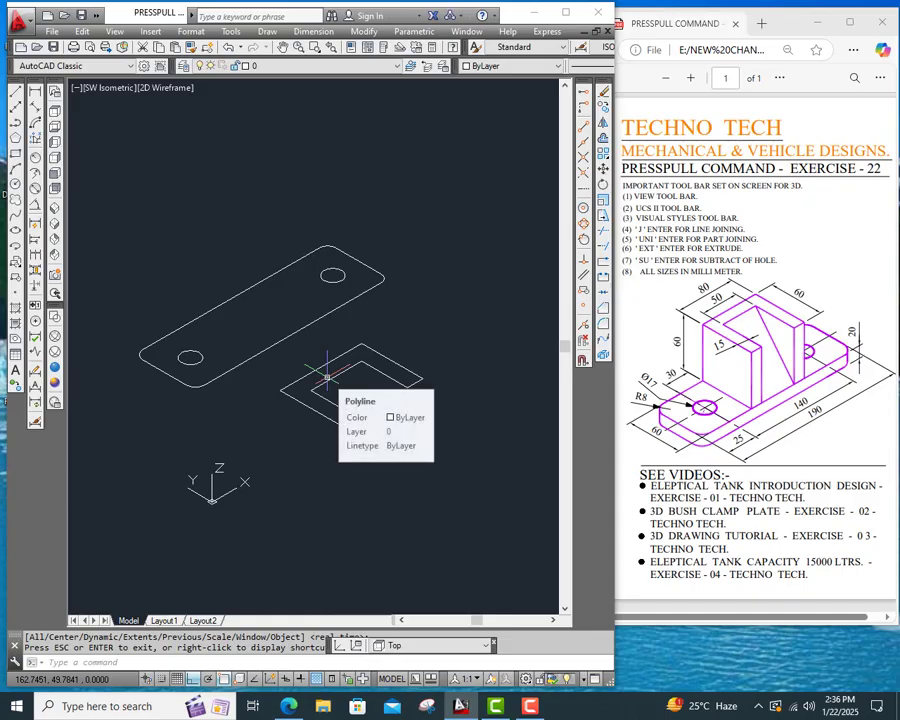
Presspull the plate area around the two holes 20 mm upward, check it in the Realistic style and return to 2D Wireframe.
left_click(204, 657)
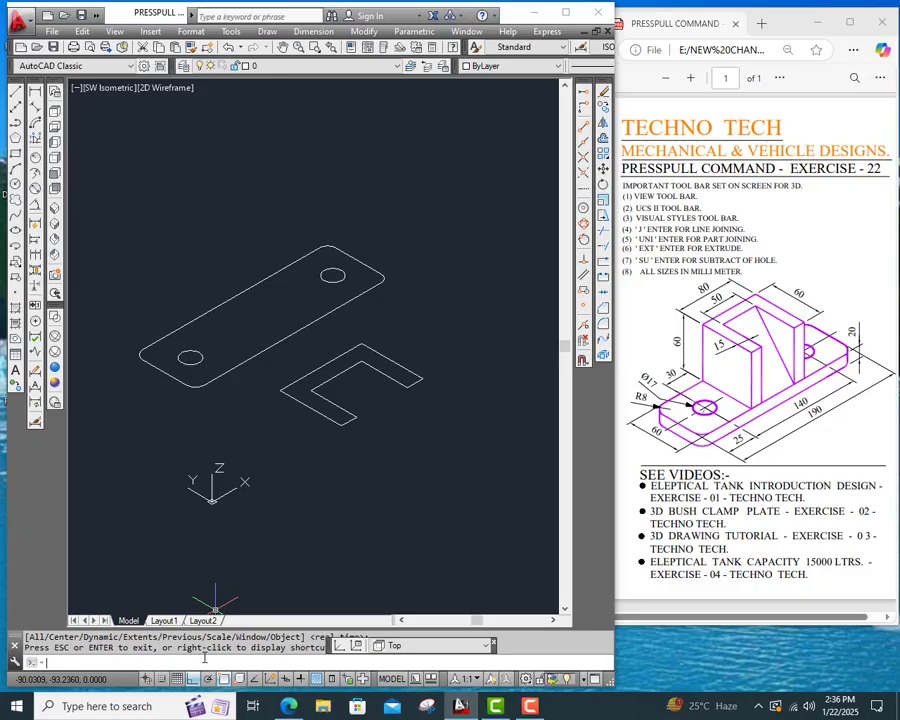
type("pre")
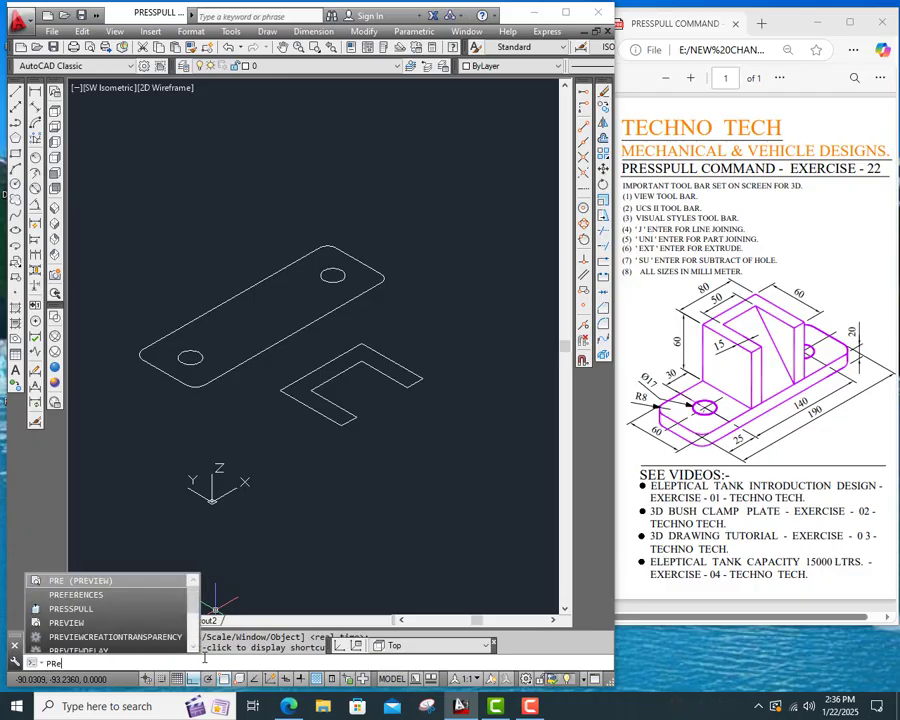
type("sspu")
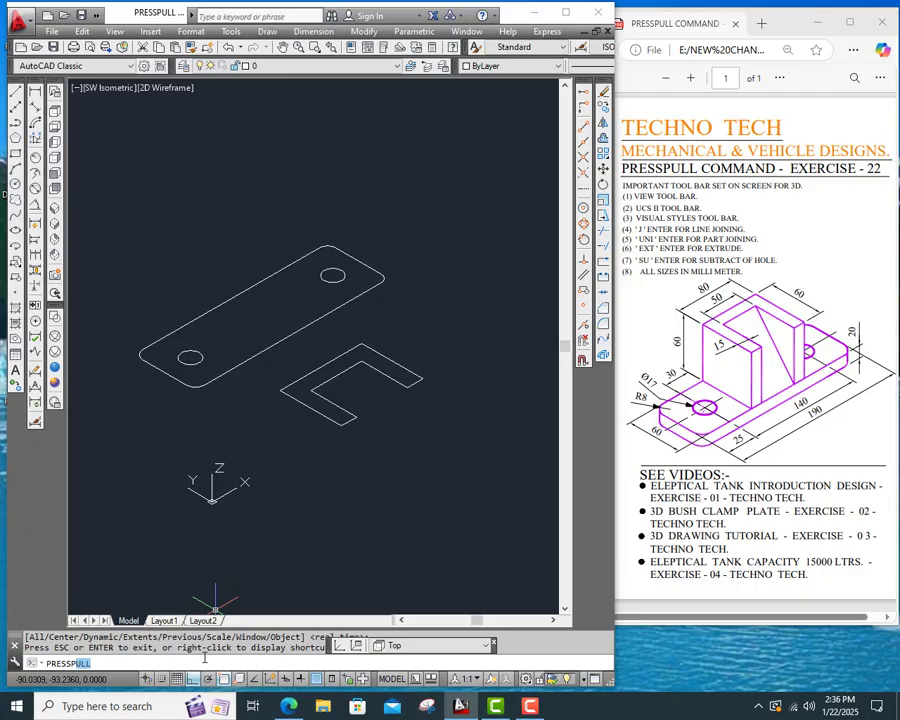
type("ll")
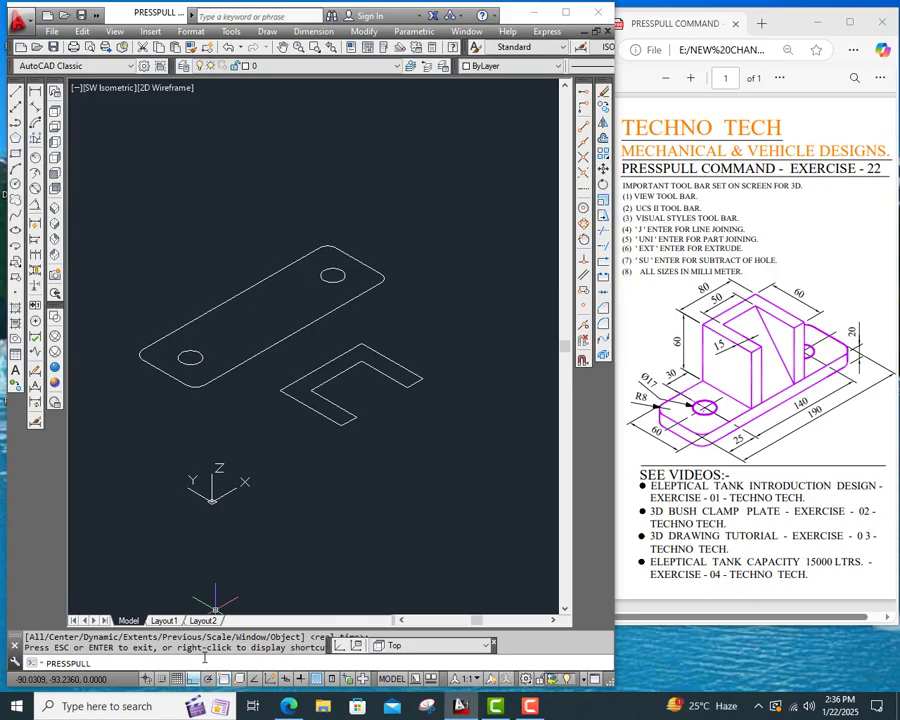
key("Return")
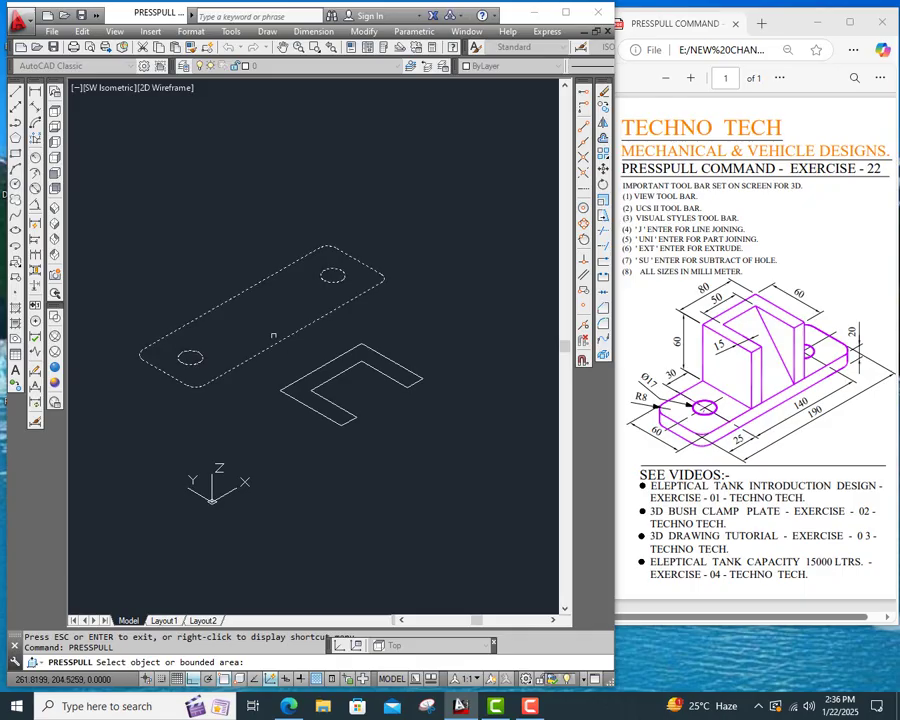
left_click(265, 270)
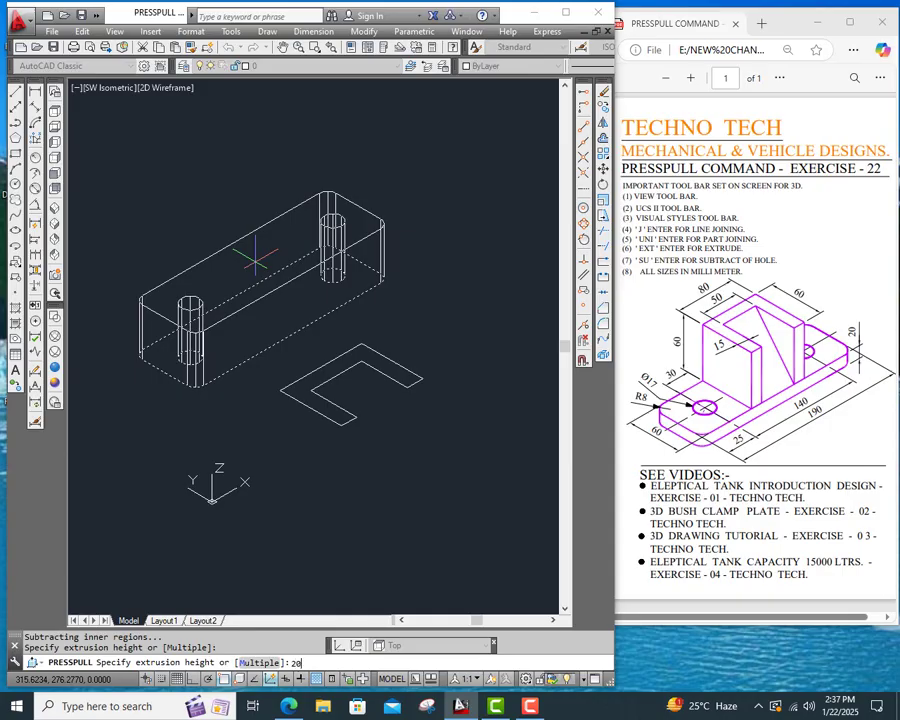
key("Return")
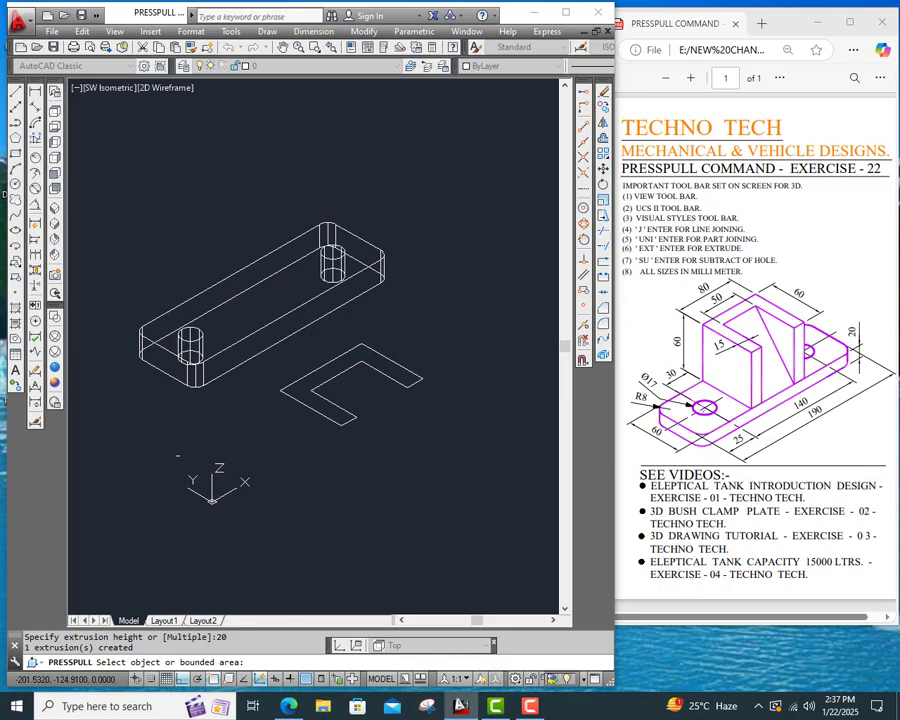
key("Escape")
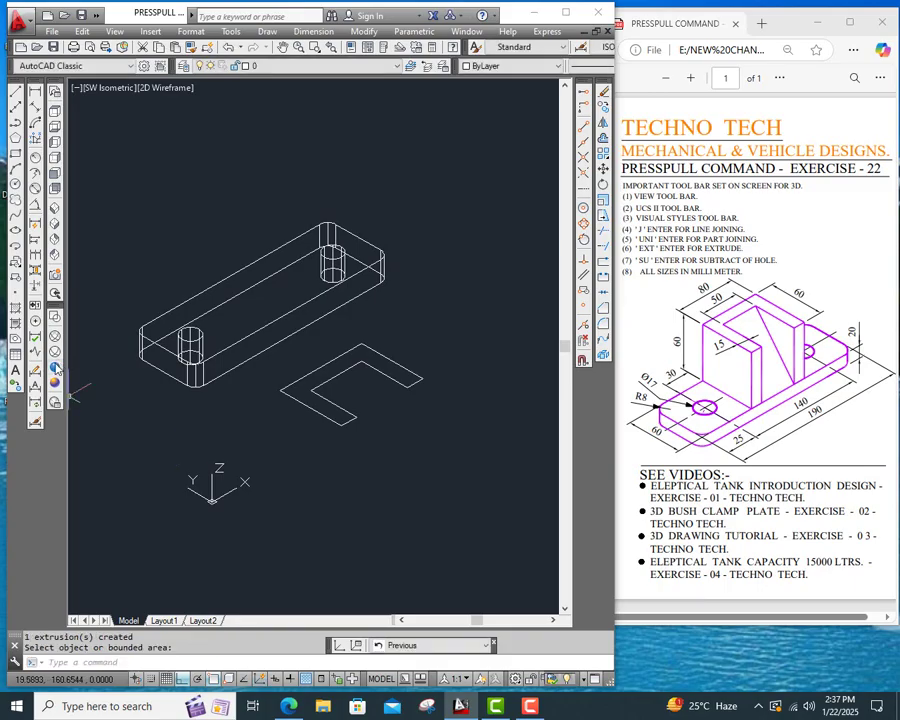
left_click(56, 368)
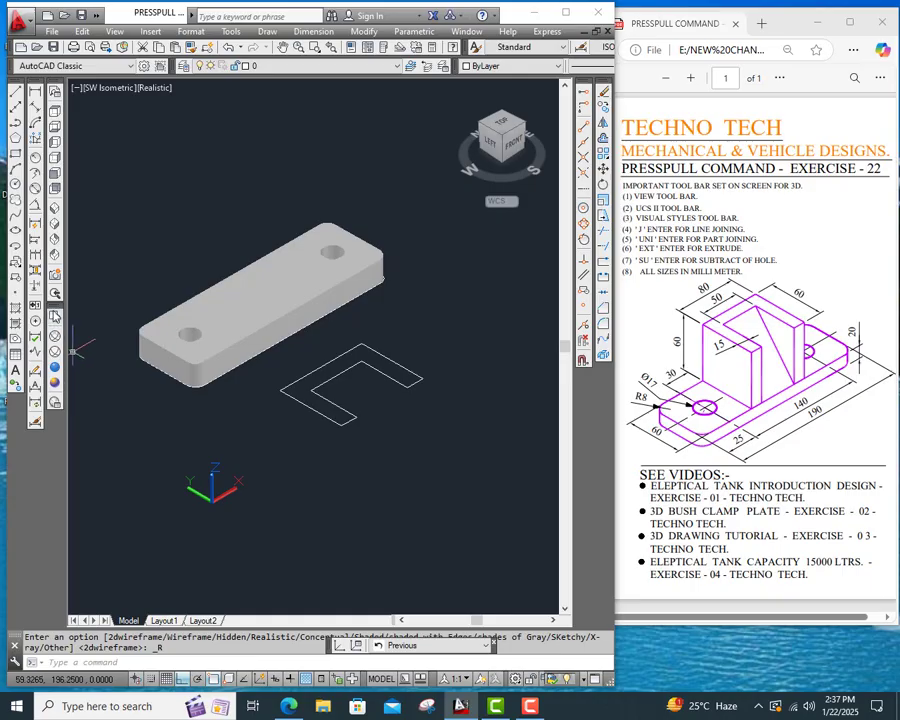
left_click(55, 318)
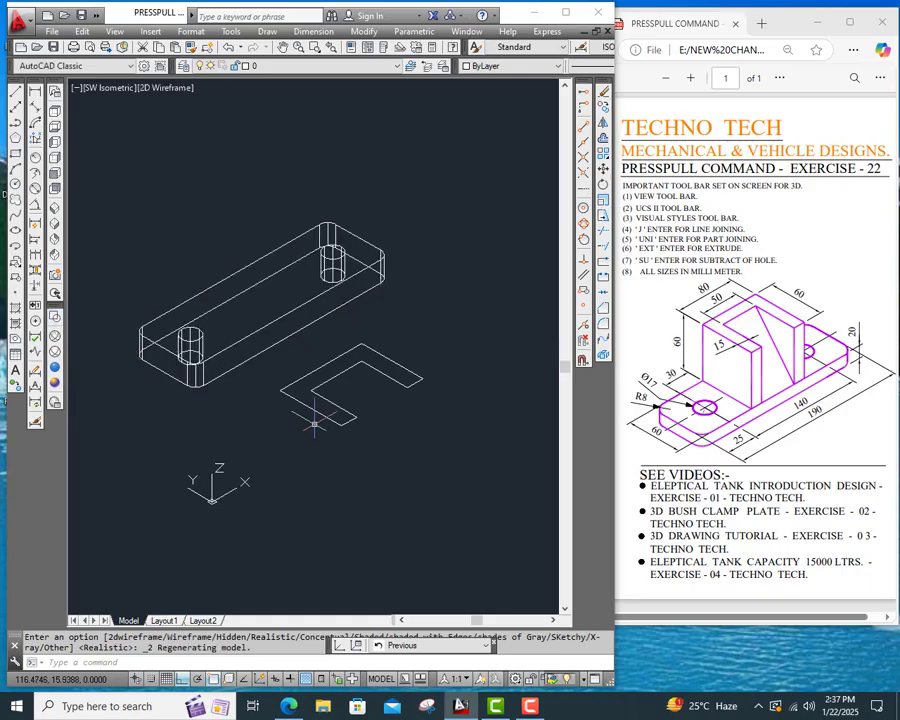
Presspull the closed U-shaped profile to a height of 60 mm.
left_click(286, 663)
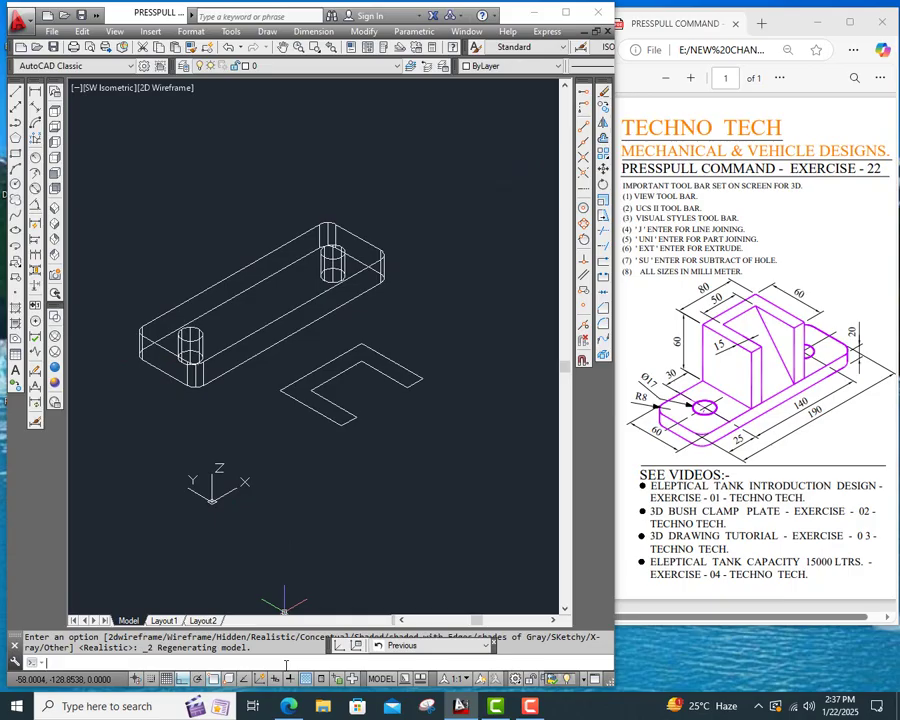
type("p")
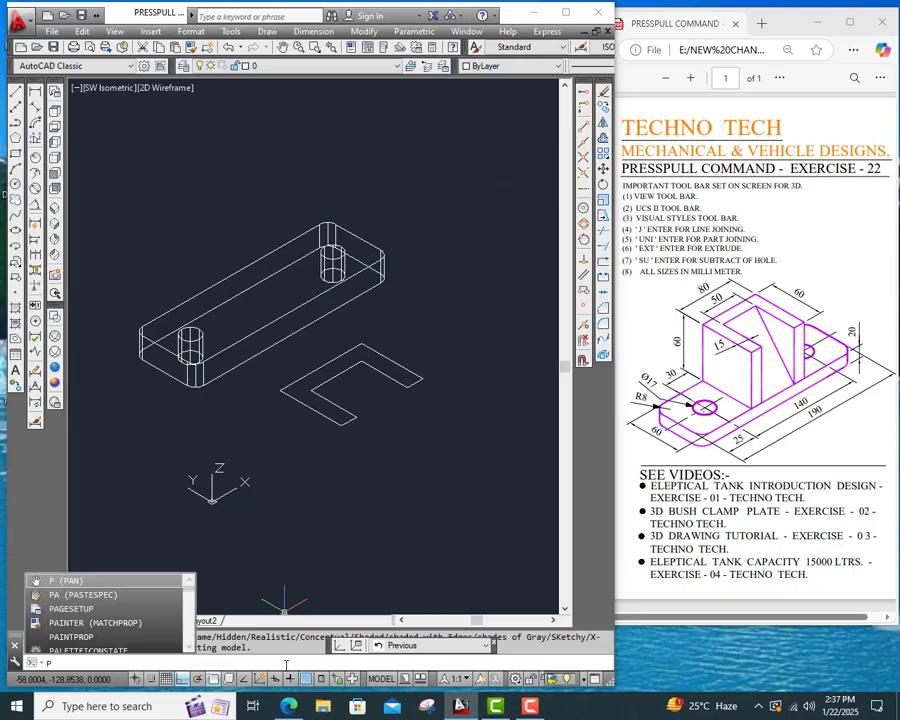
type("ress")
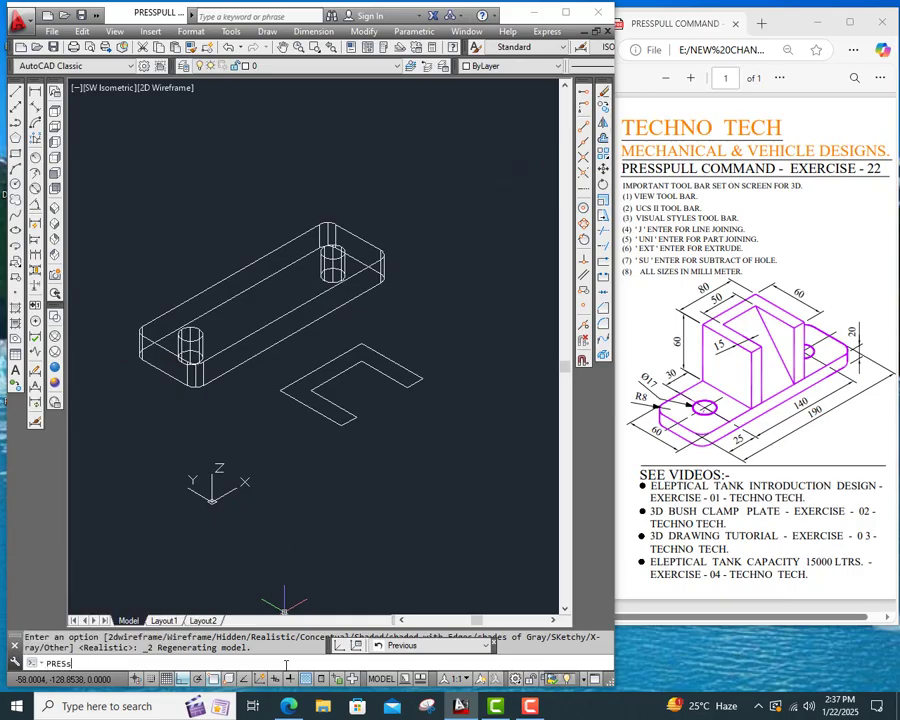
type("p")
key("Return")
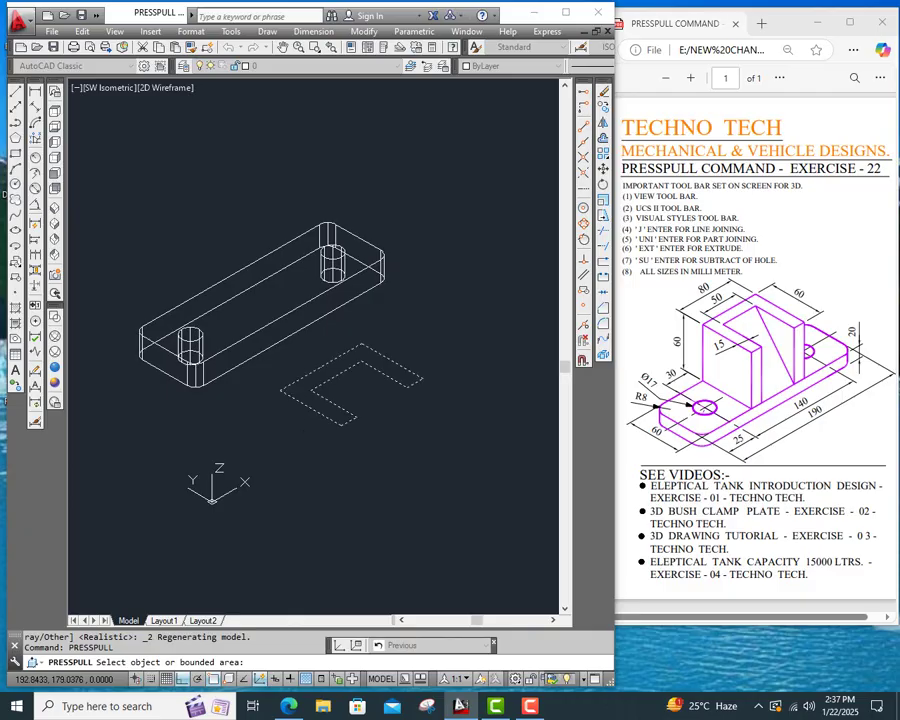
left_click(300, 401)
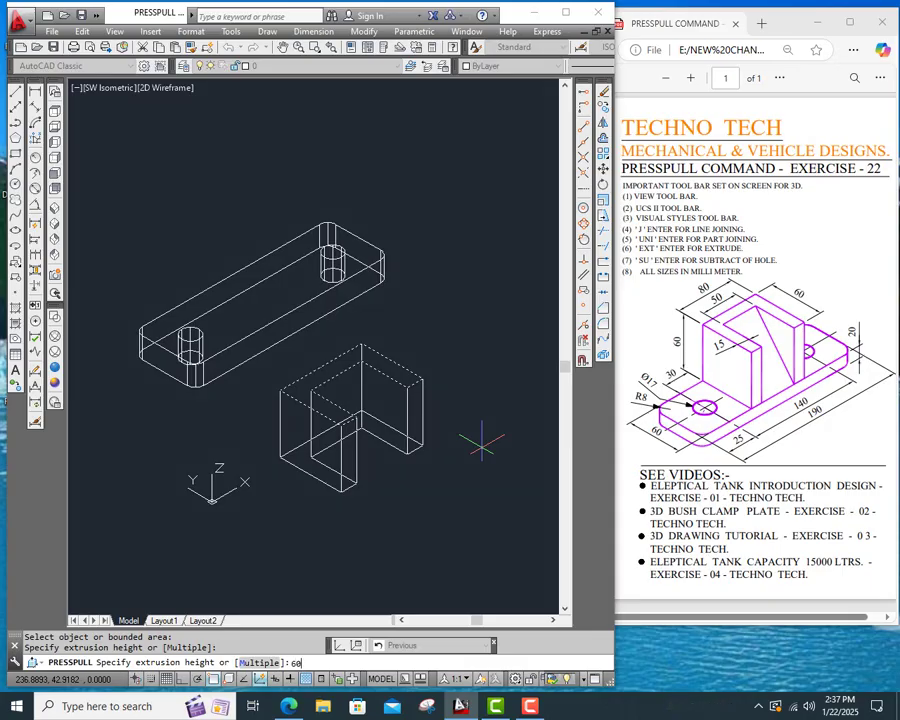
key("Return")
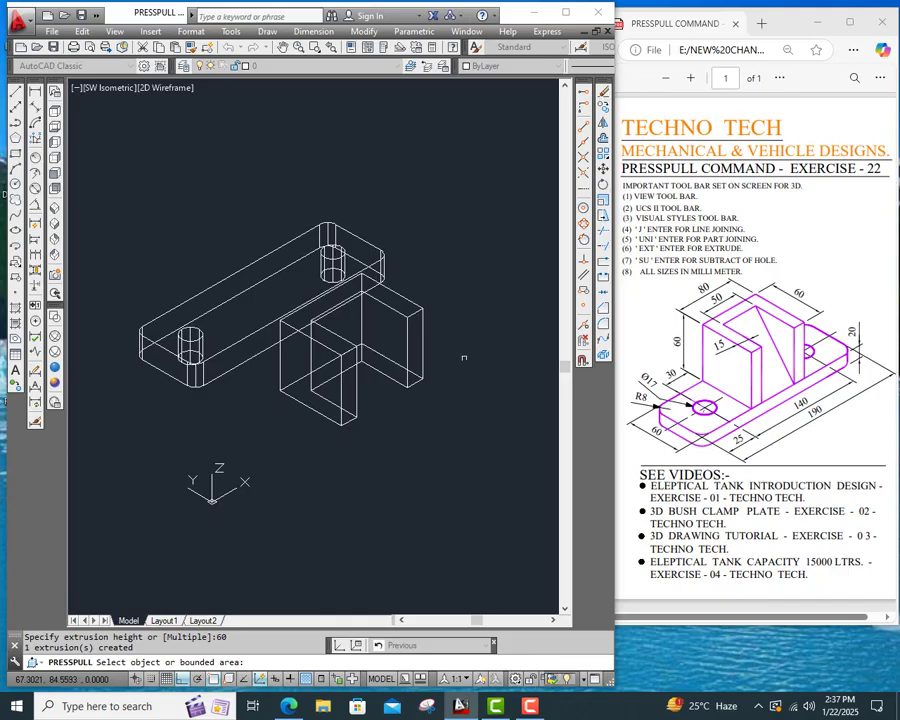
key("Return")
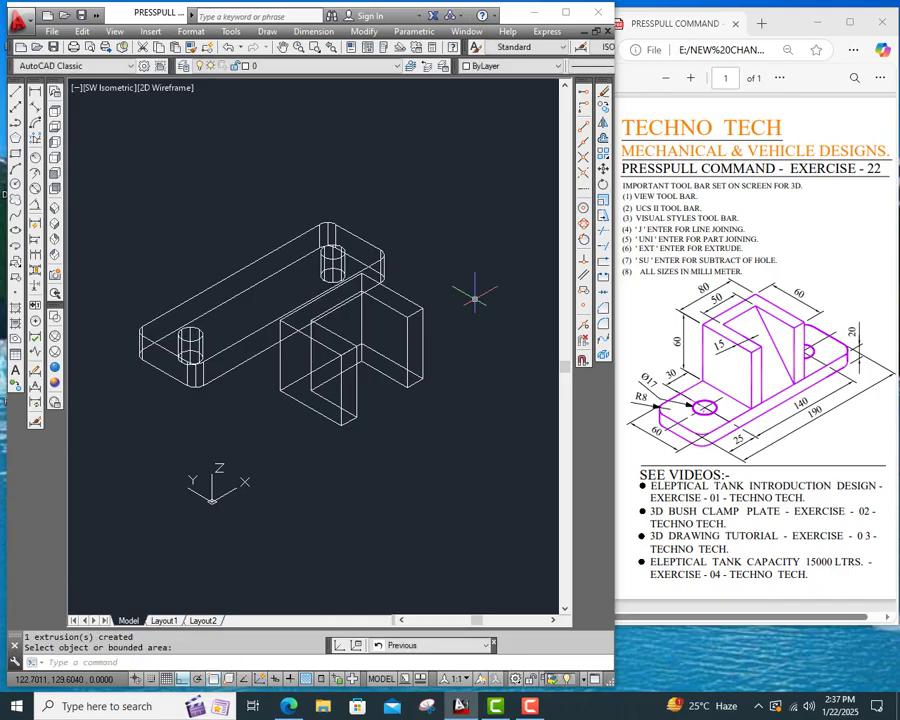
Move the U-shaped solid block straight away from its profile outline into the empty space in front of the plate.
left_click(603, 169)
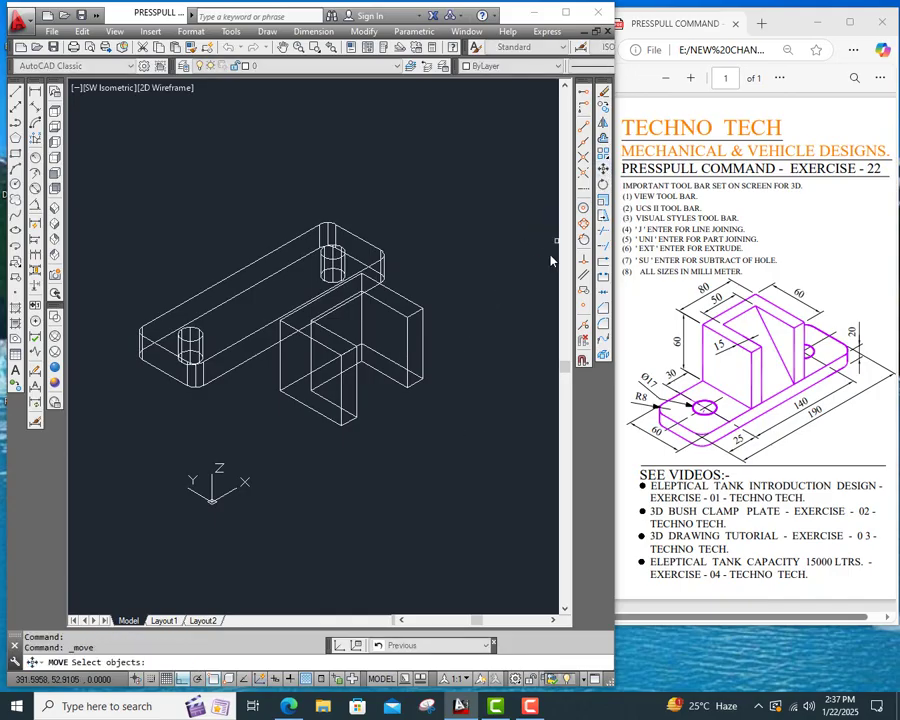
left_click(421, 378)
key("Return")
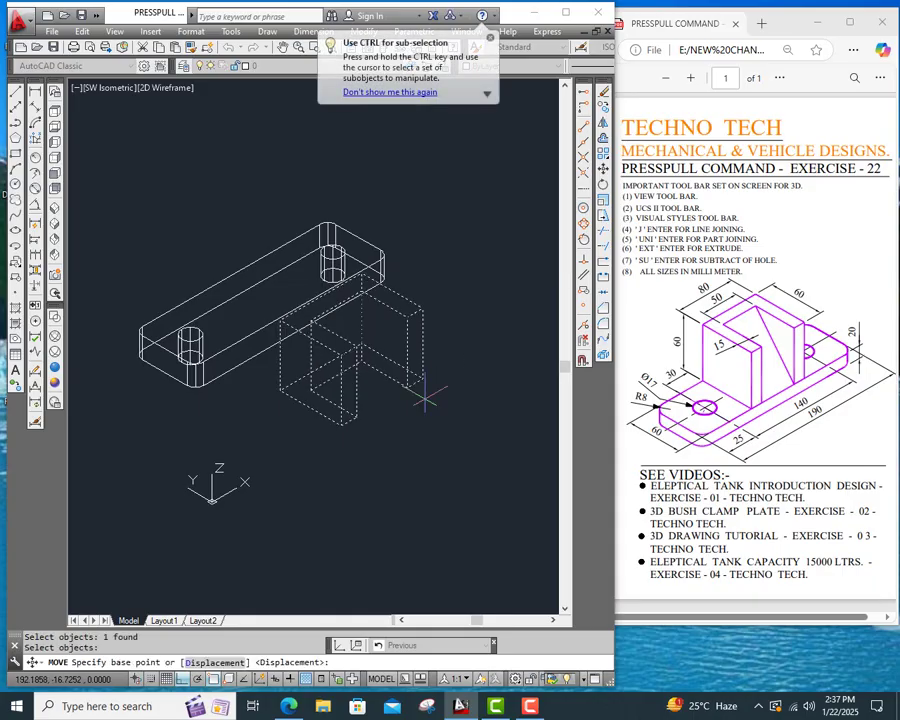
left_click(421, 378)
left_click(466, 490)
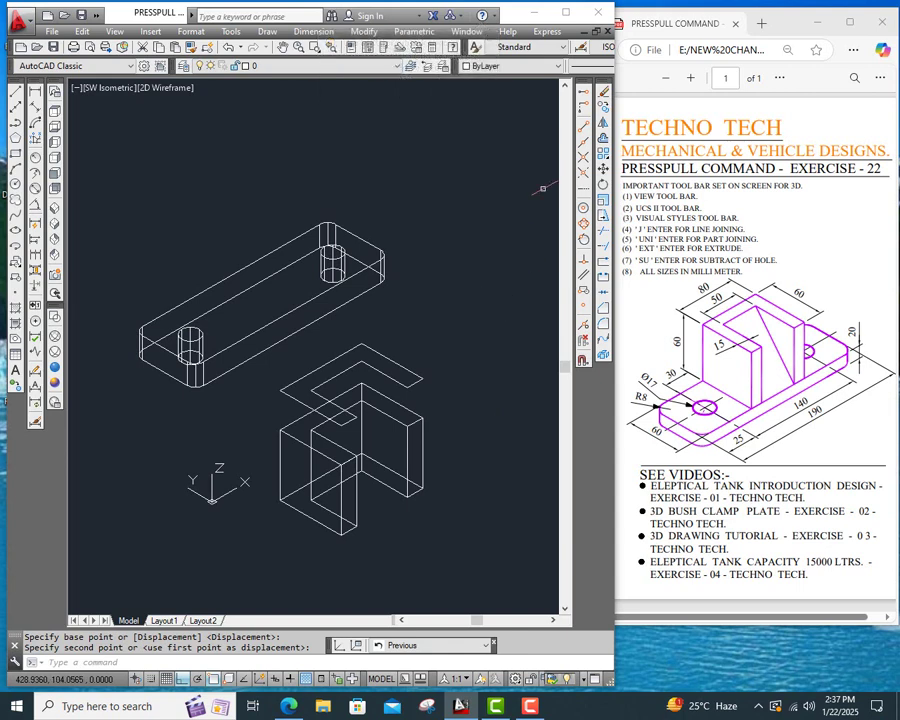
Erase the leftover U-shaped profile outline, check both solids in the Realistic style and return to 2D Wireframe.
left_click(603, 92)
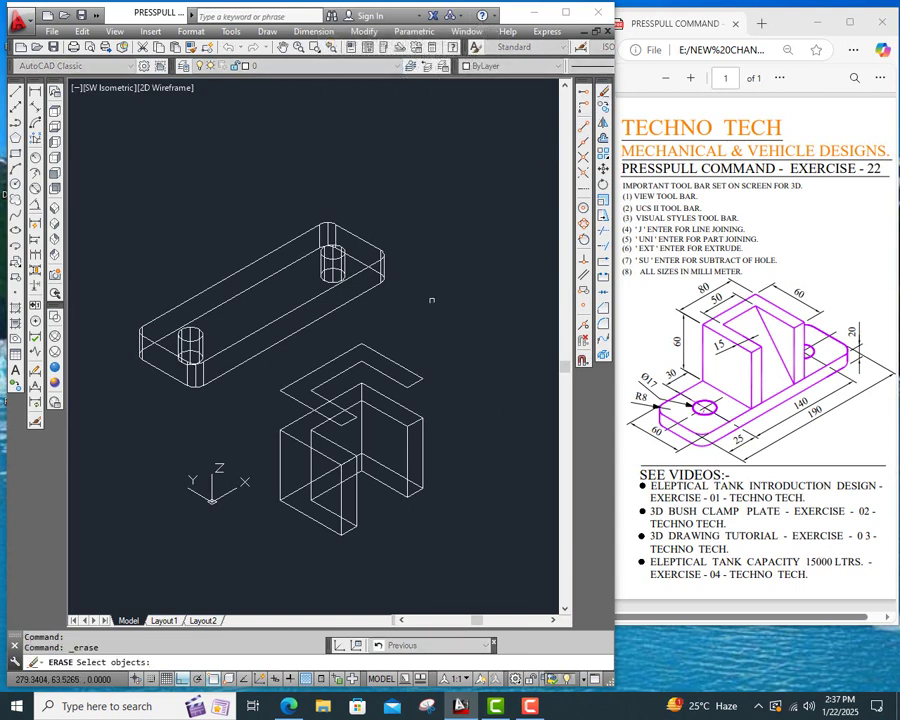
left_click(393, 357)
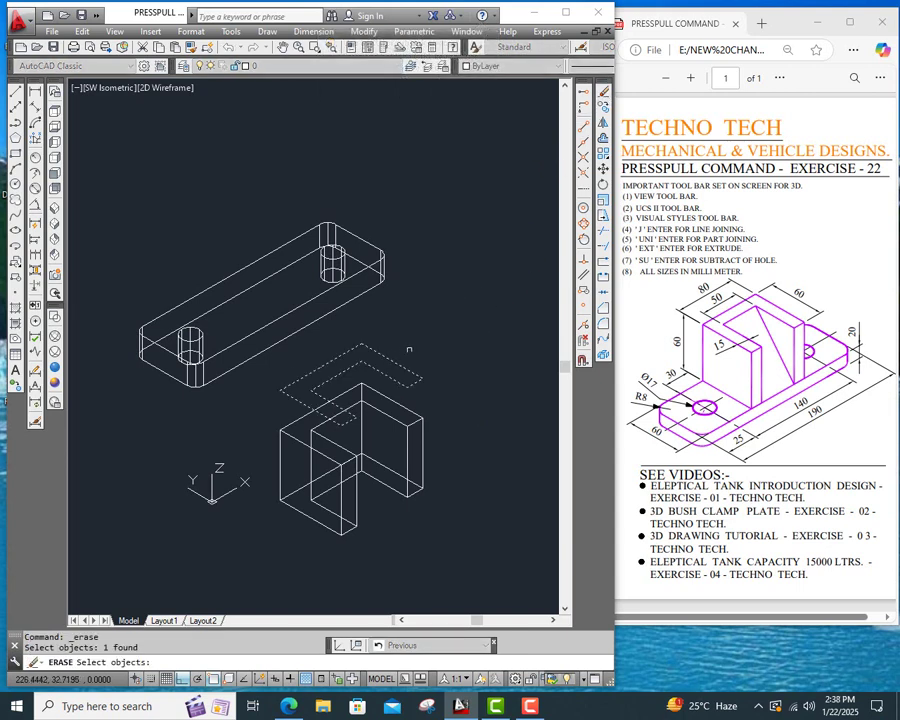
key("Return")
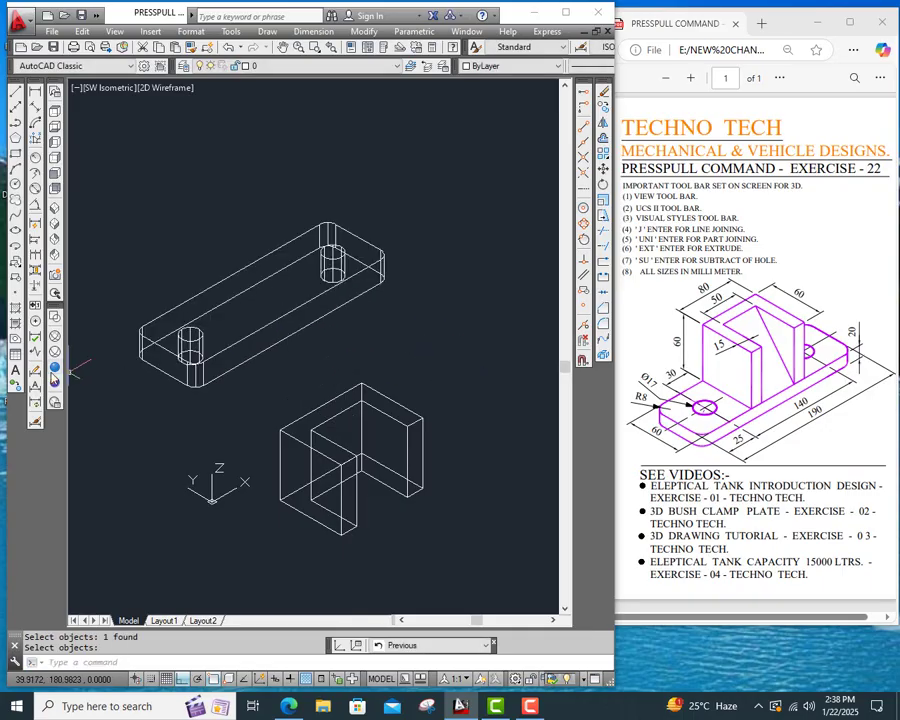
left_click(55, 368)
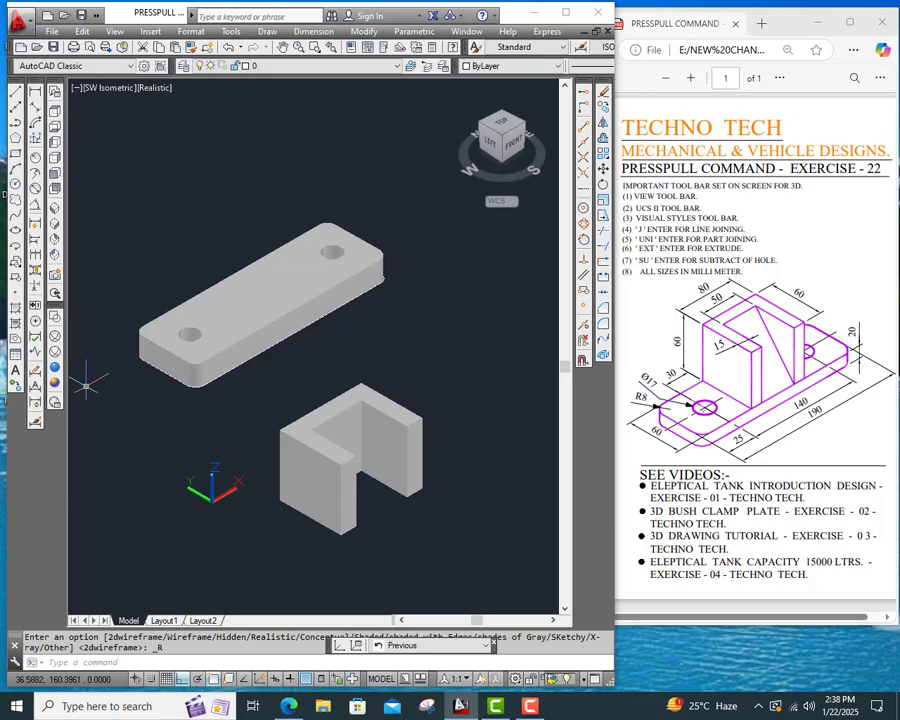
left_click(56, 317)
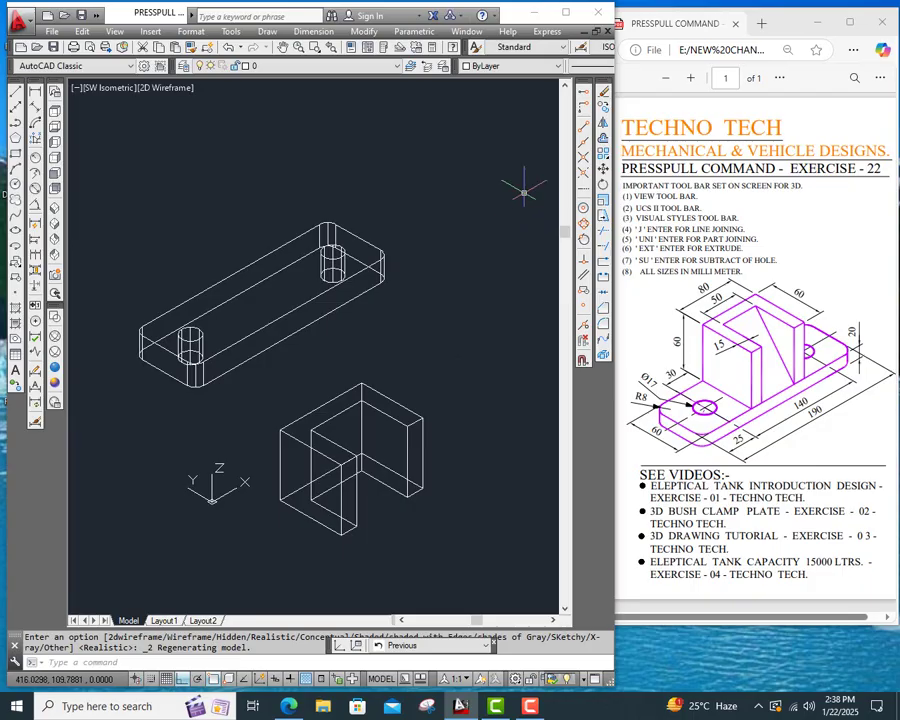
Move the U-shaped block by its rear bottom edge midpoint onto the plate's rear top edge midpoint, checking it in Realistic before returning to 2D Wireframe.
left_click(604, 172)
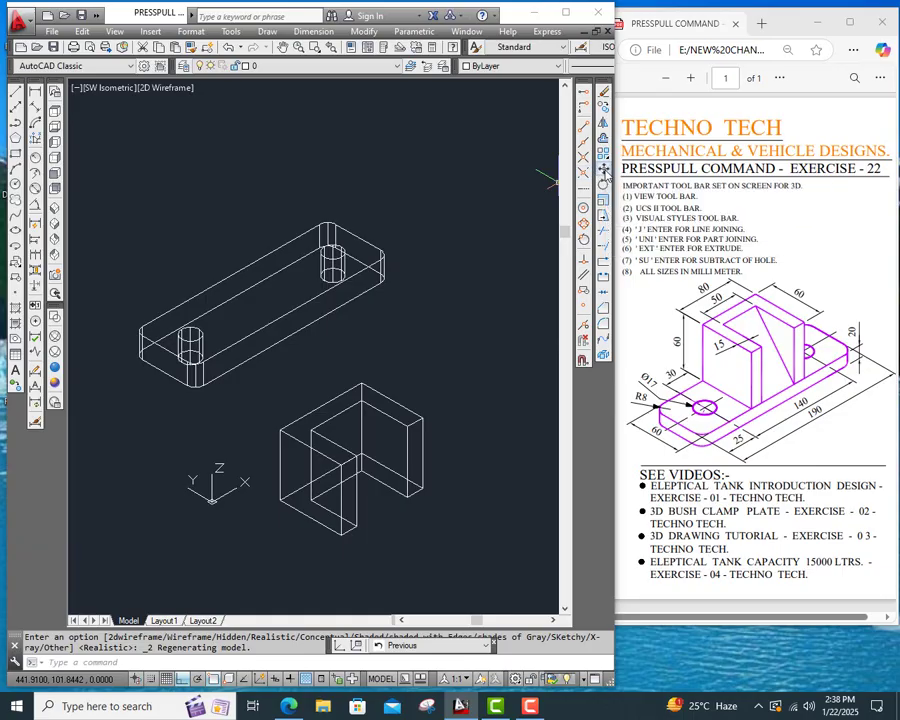
left_click(415, 421)
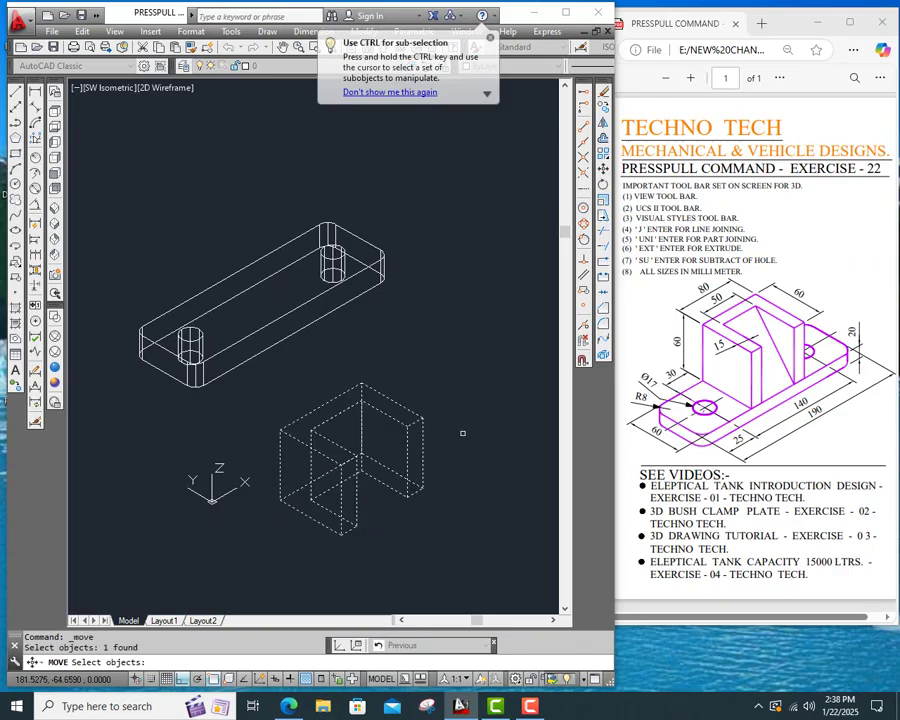
key("Return")
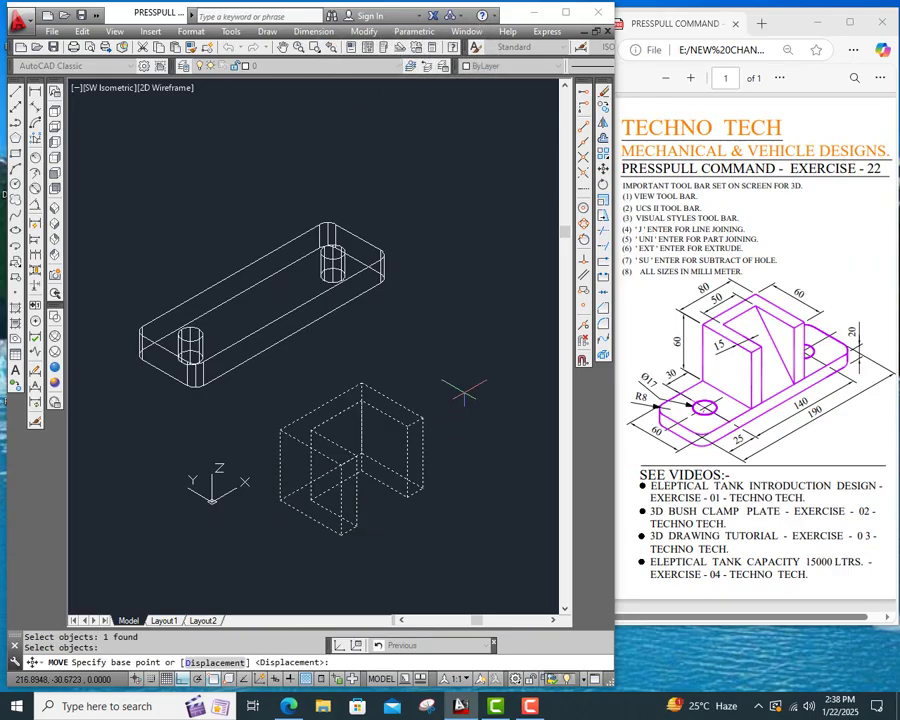
left_click(584, 145)
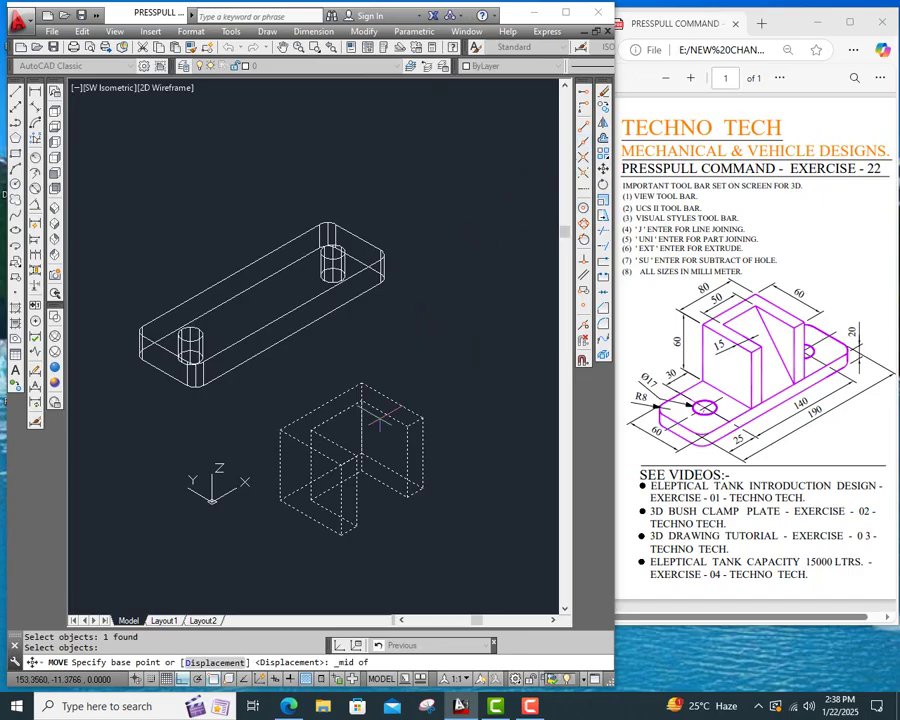
left_click(328, 470)
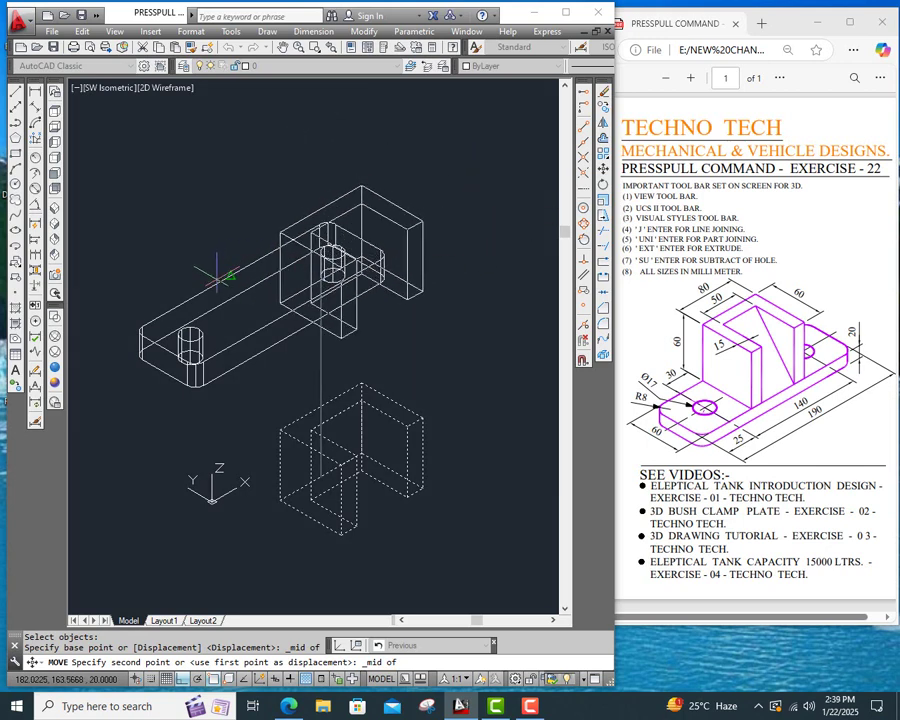
left_click(321, 256)
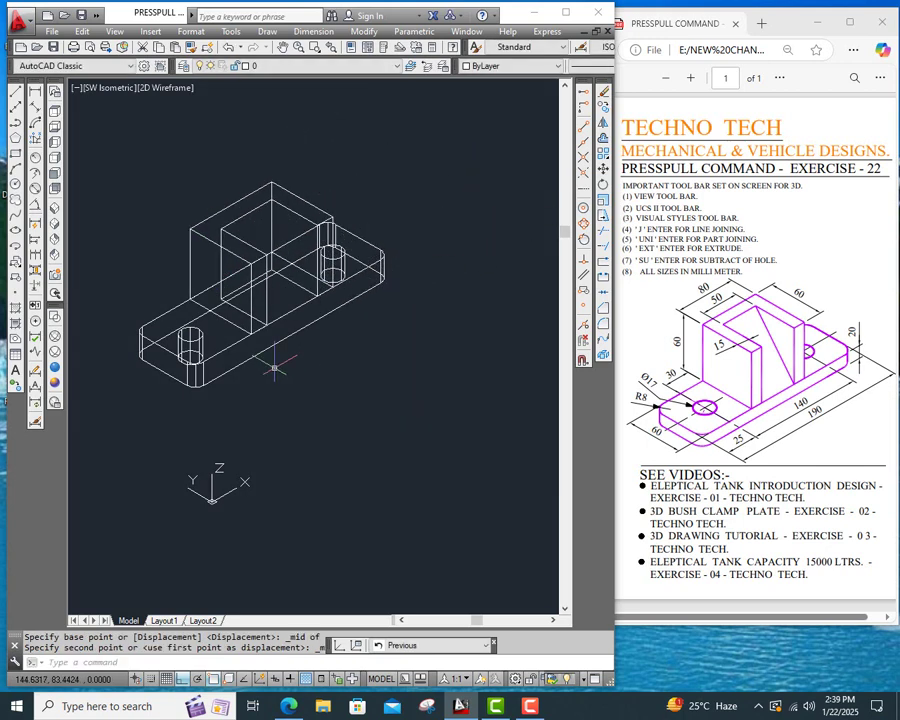
left_click(55, 368)
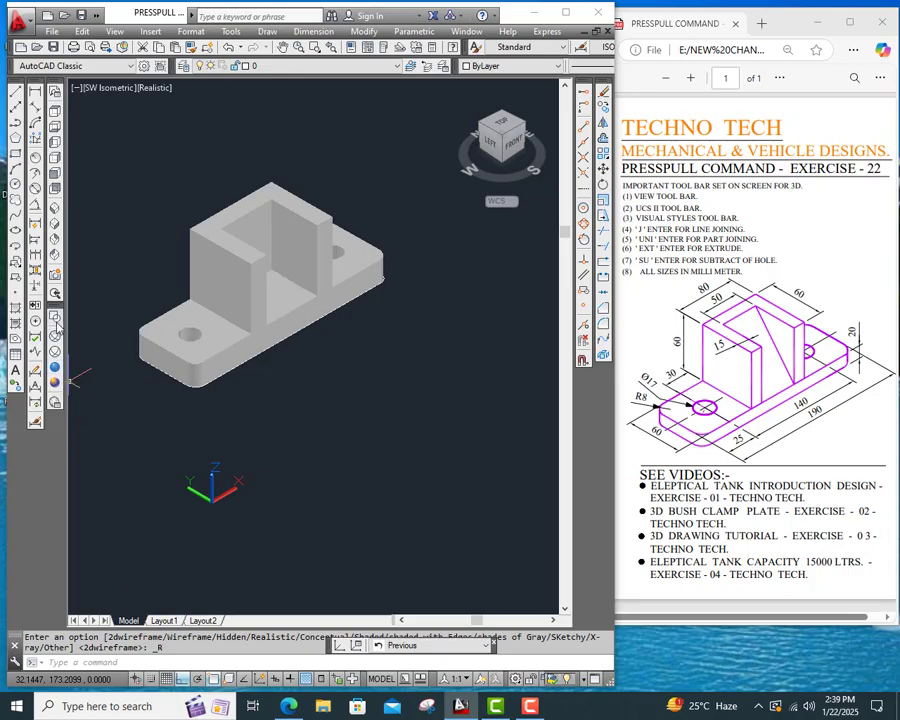
left_click(55, 321)
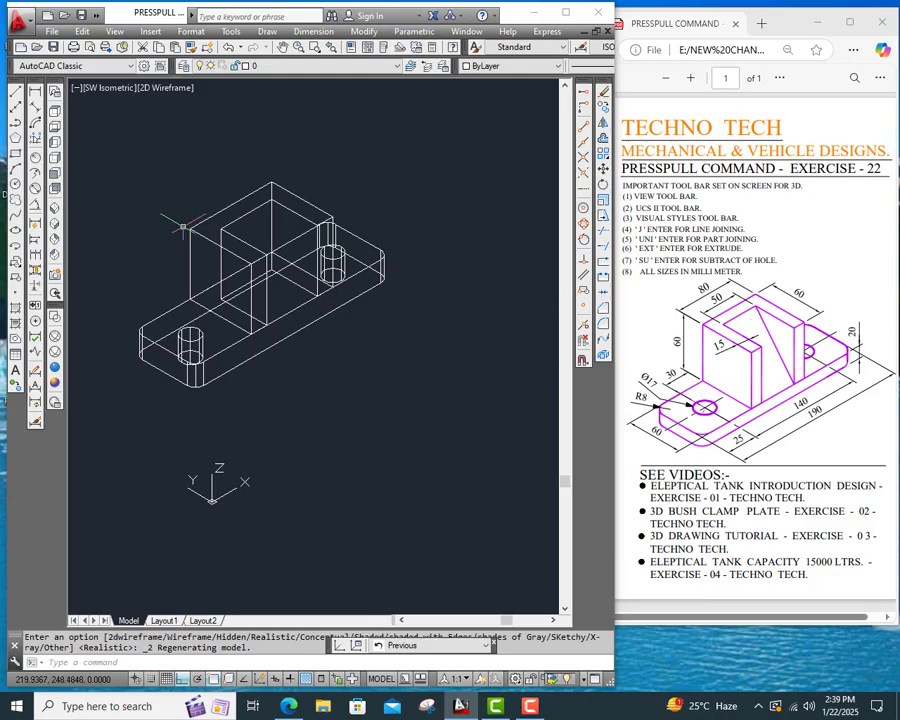
Draw a closed triangle of lines on one side wall's inner face, from the rear top corner to the rear and front bottom corners.
left_click(15, 91)
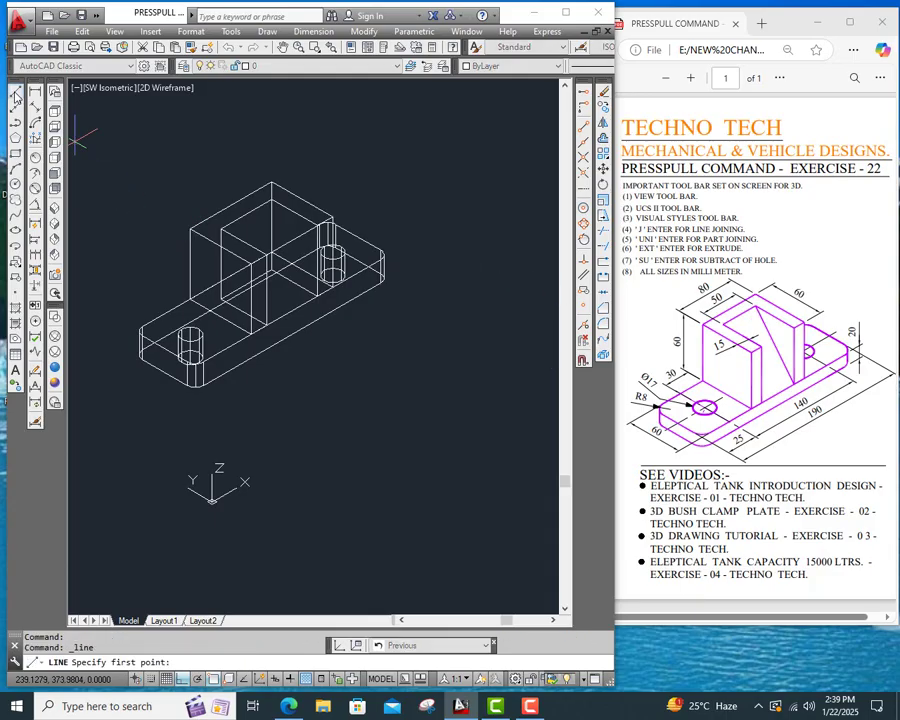
left_click(270, 199)
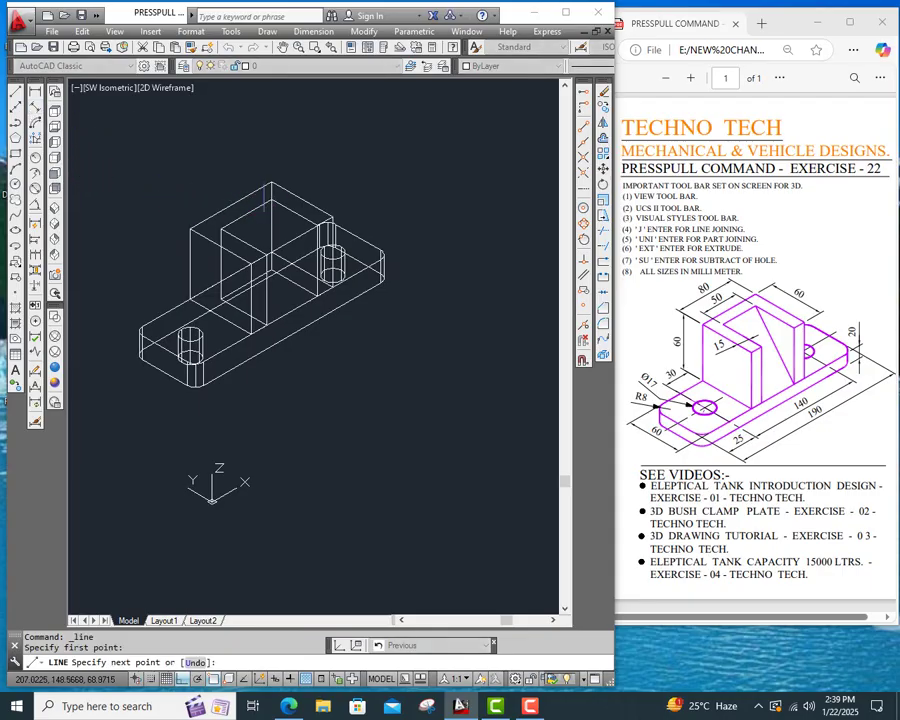
left_click(268, 256)
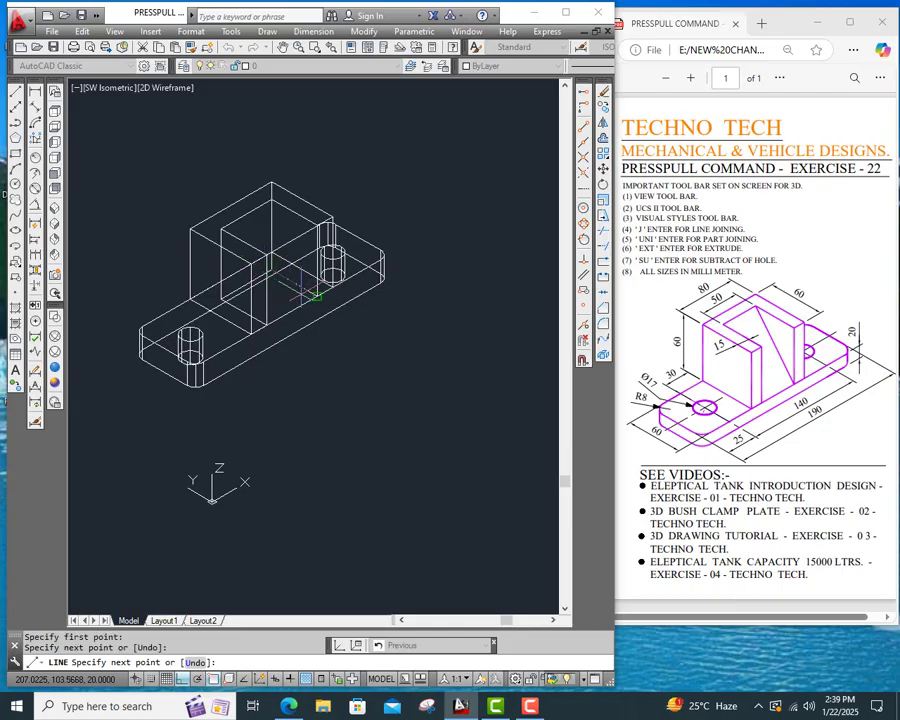
left_click(305, 291)
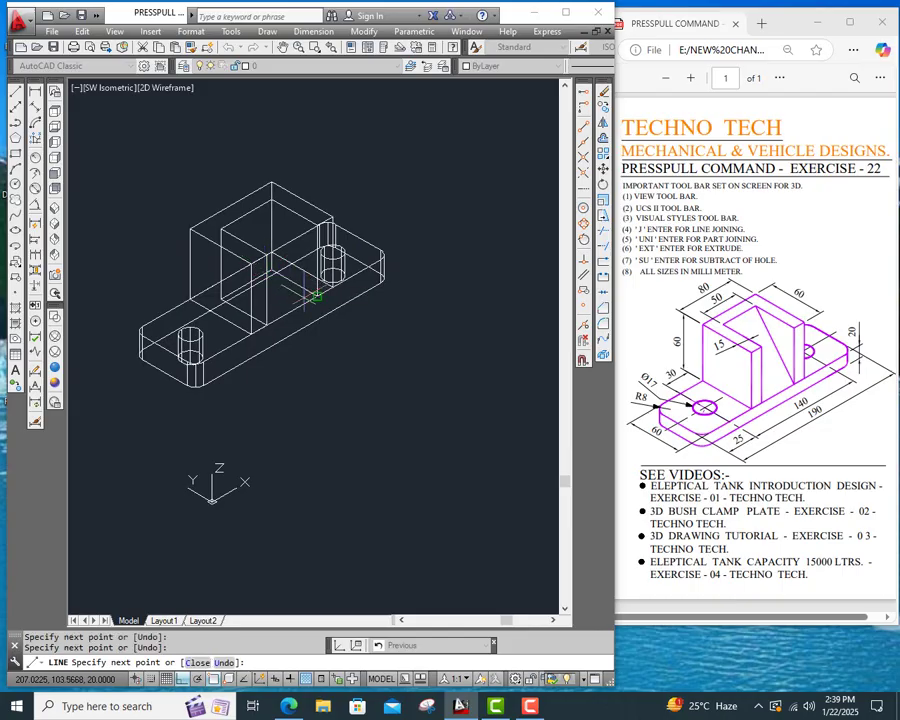
left_click(271, 197)
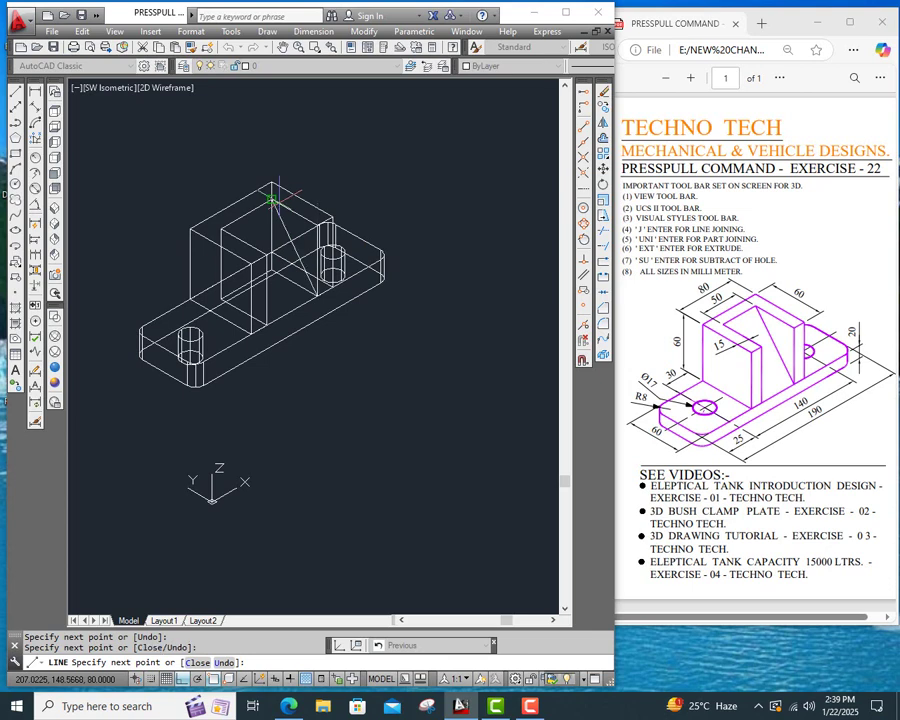
right_click(279, 204)
left_click(296, 214)
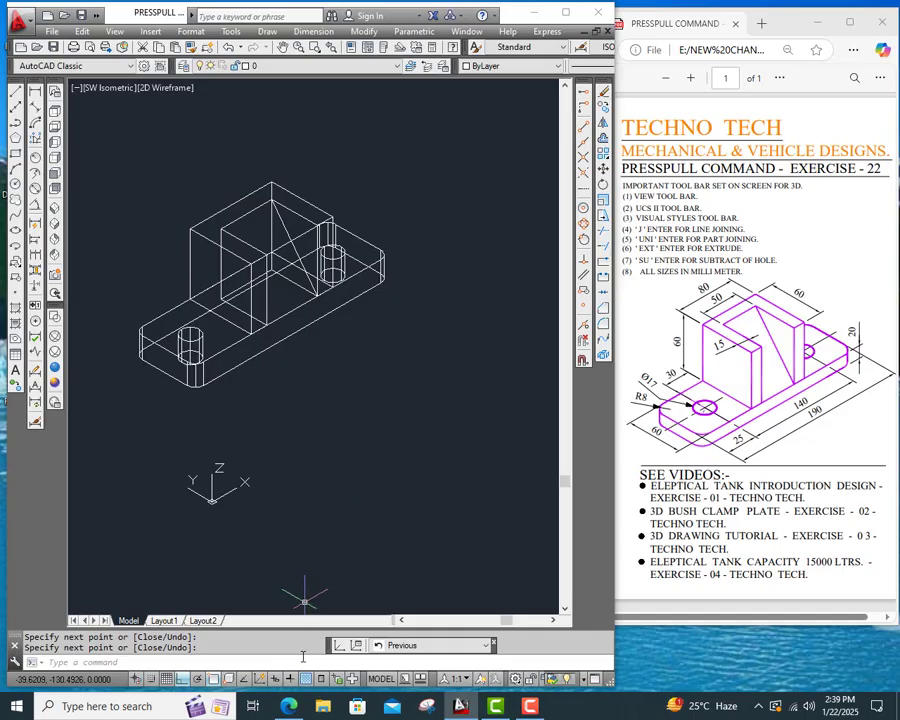
Join the three triangle lines inside the block into one polyline and select it to check the result.
left_click(301, 663)
type("j")
key("Return")
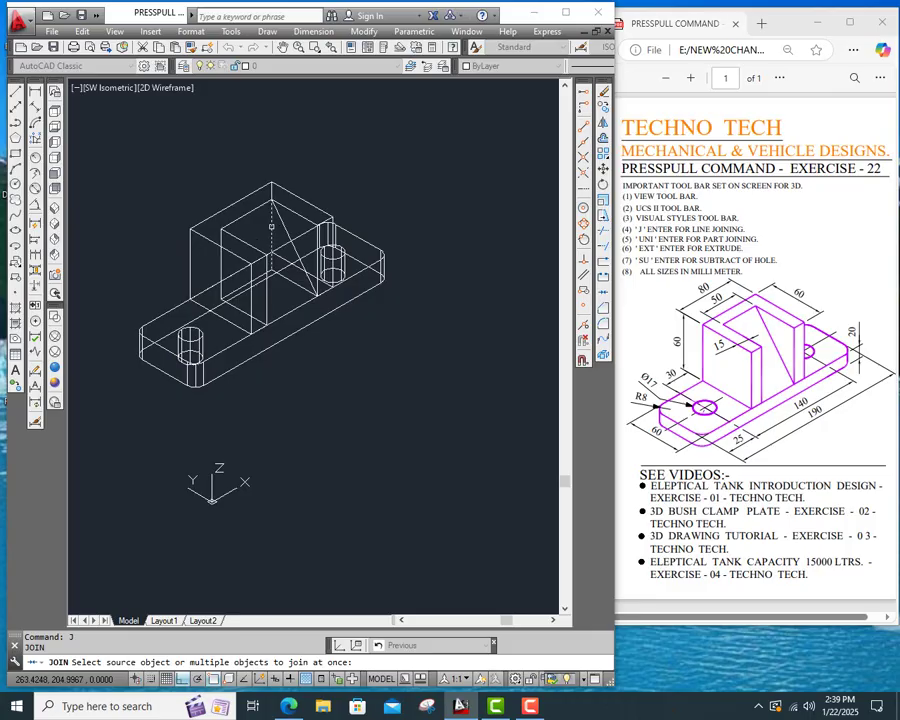
left_click(288, 237)
left_click(272, 240)
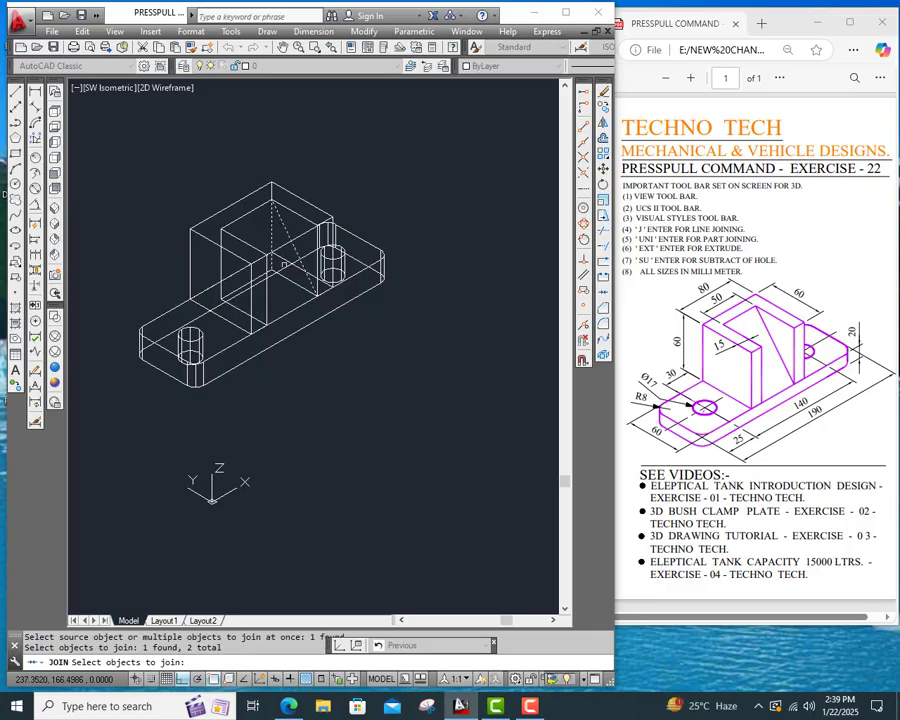
left_click(298, 284)
right_click(356, 354)
right_click(356, 354)
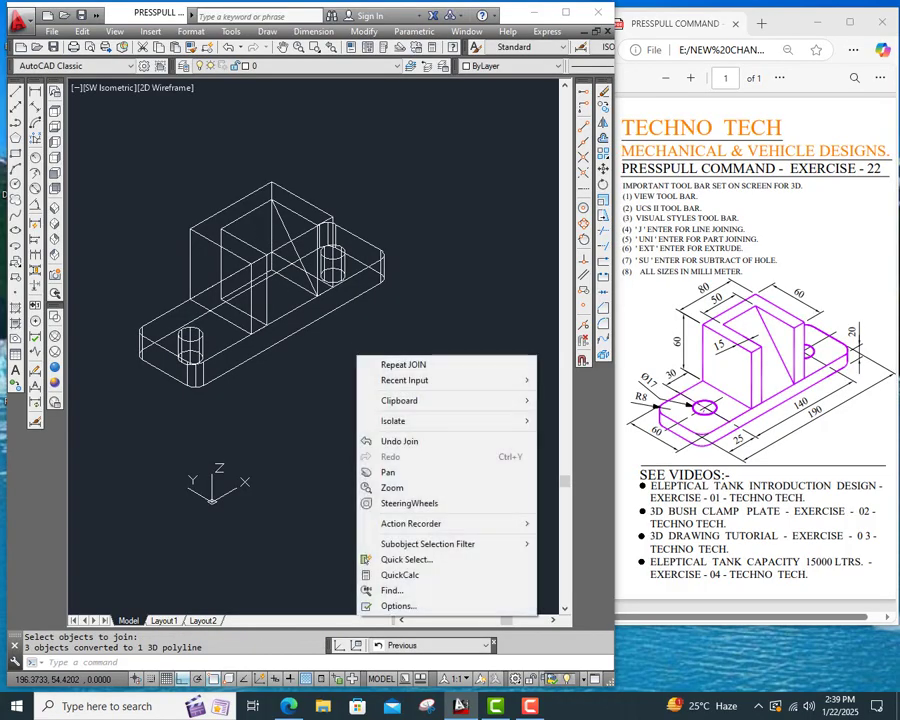
left_click(341, 350)
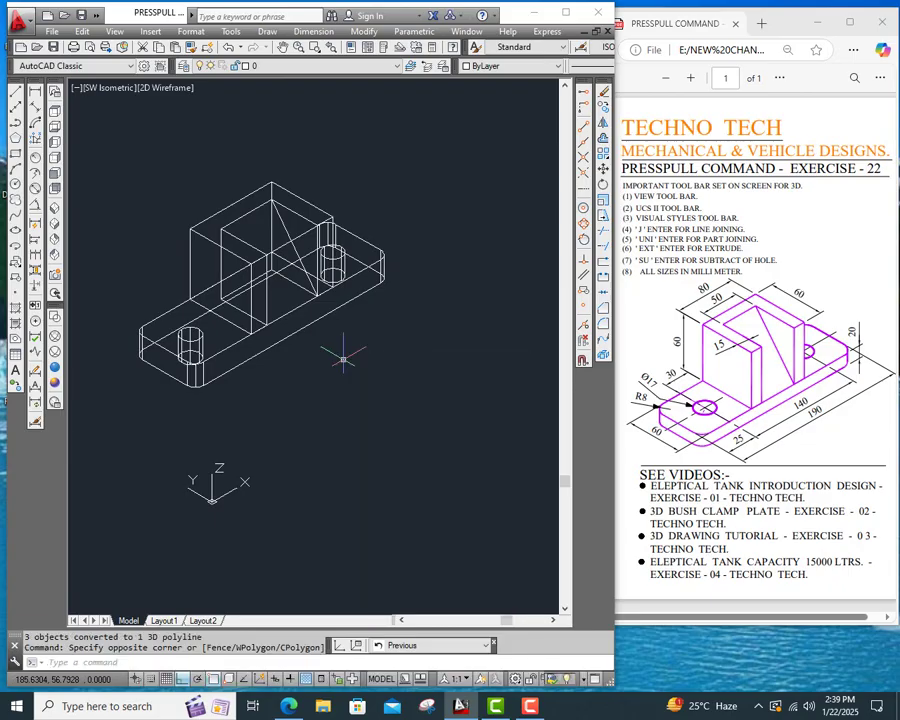
left_click(286, 226)
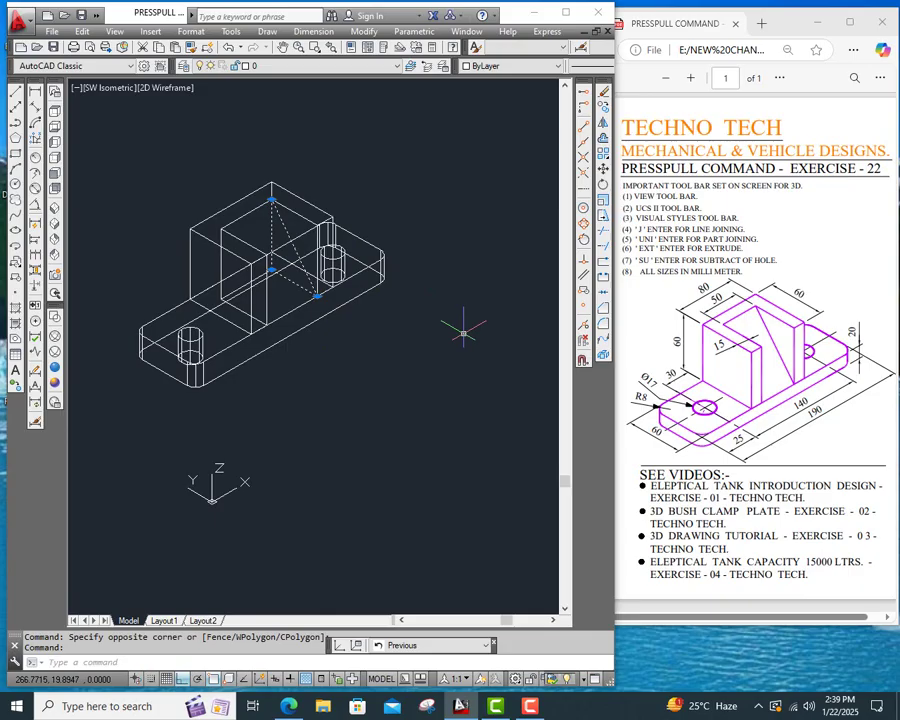
key("Escape")
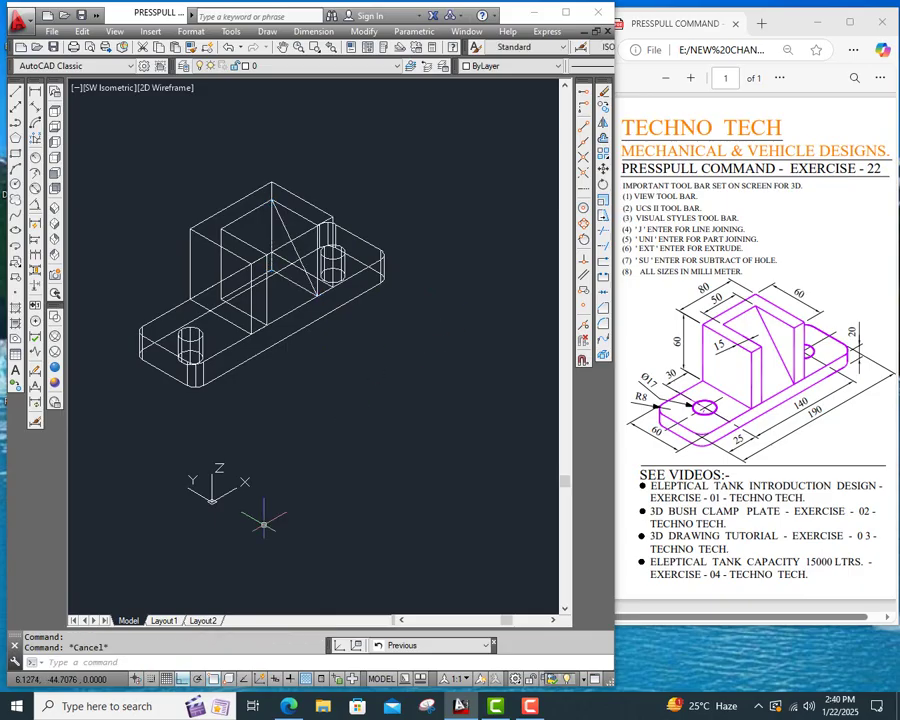
Presspull the triangle inside the U-shaped block 50 mm across to the opposite side wall.
left_click(279, 657)
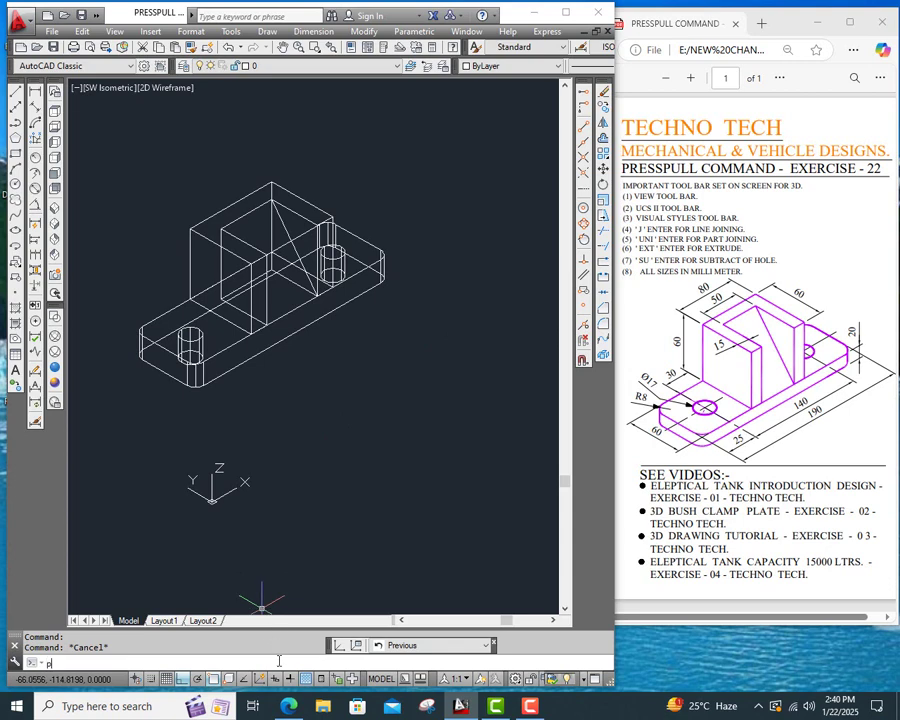
type("Press")
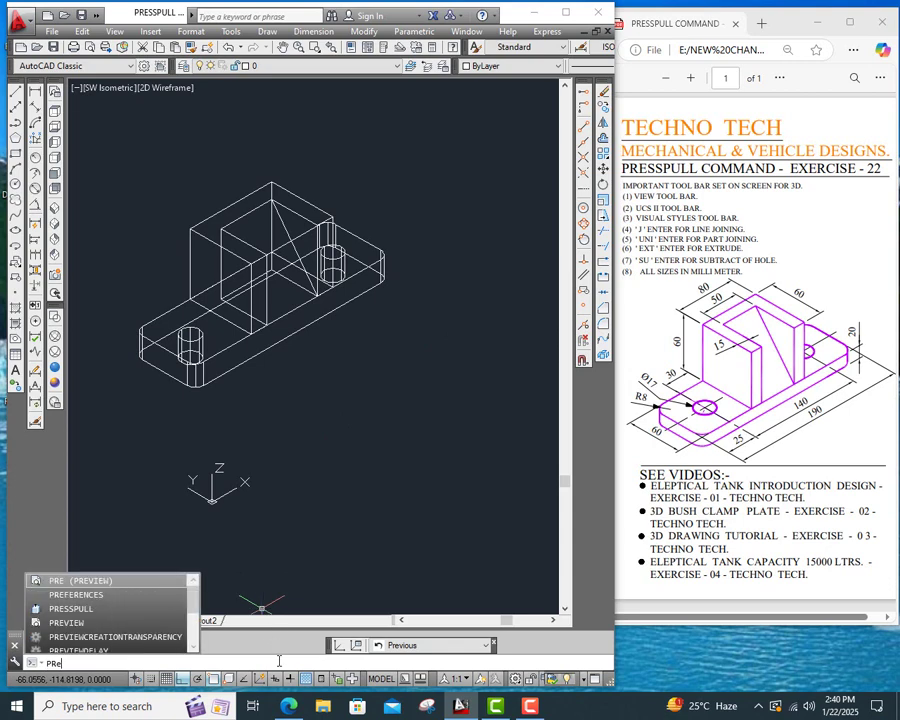
type("p")
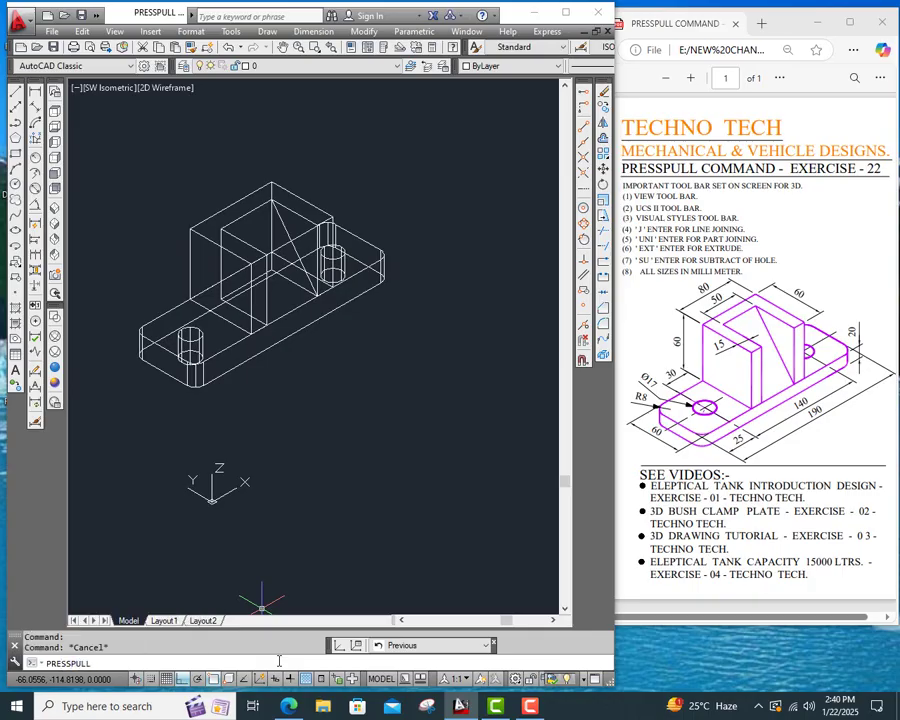
key("Return")
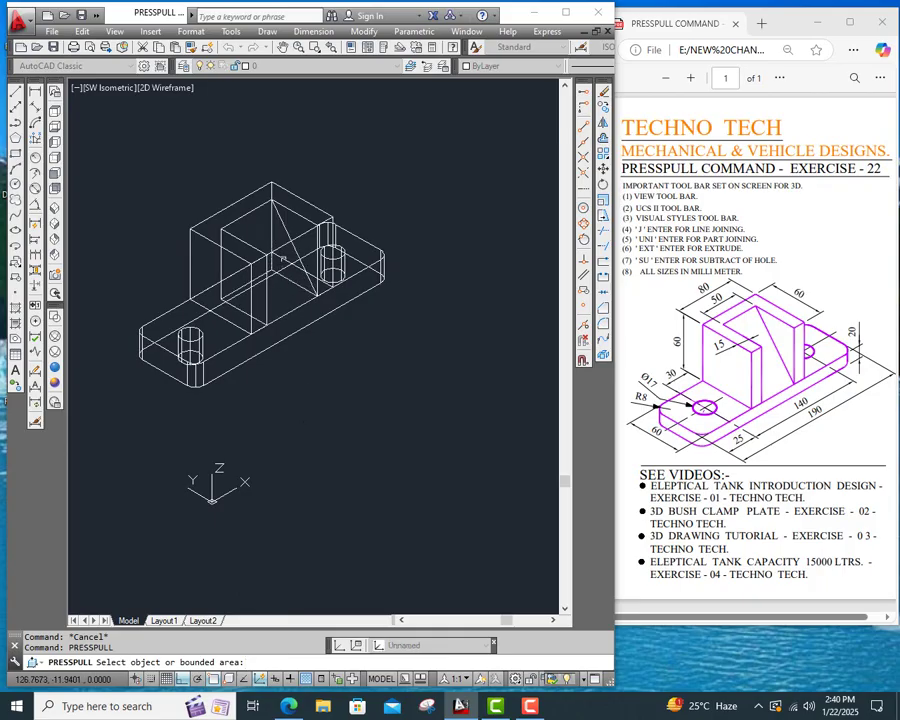
left_click(267, 255)
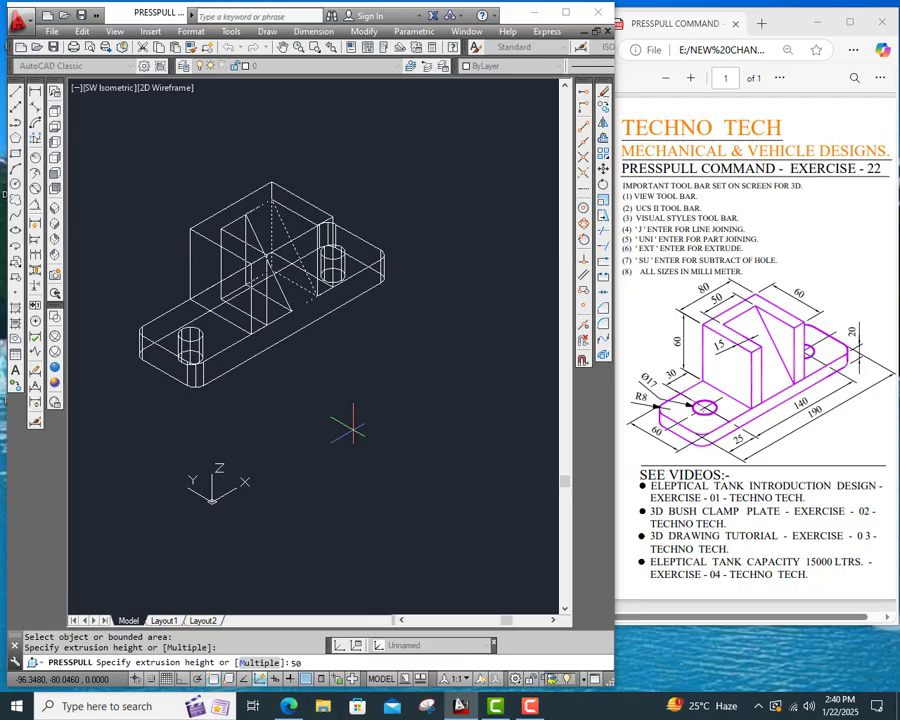
key("Return")
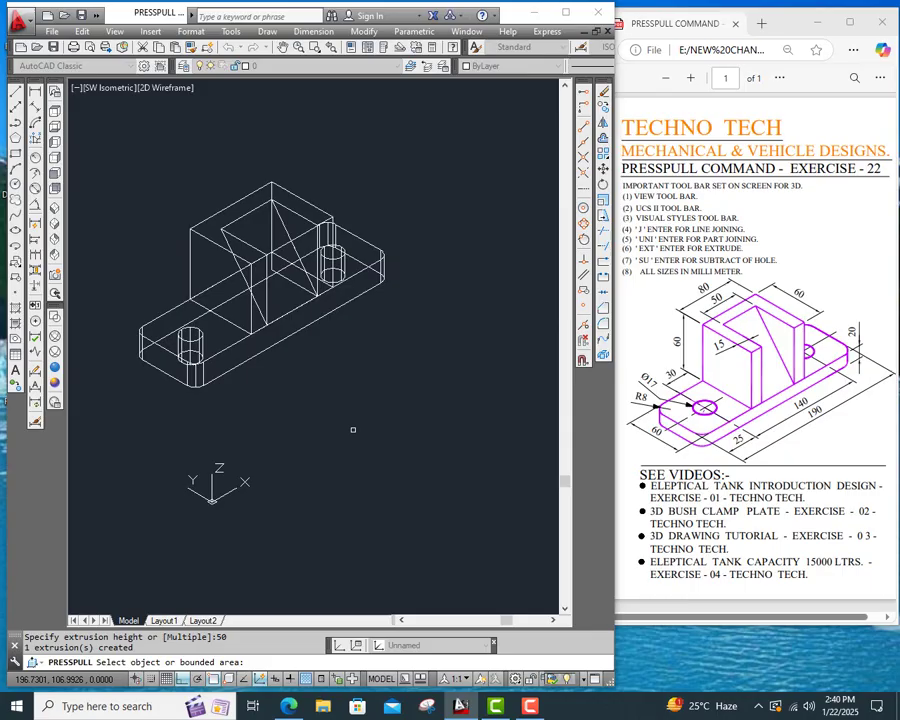
key("Escape")
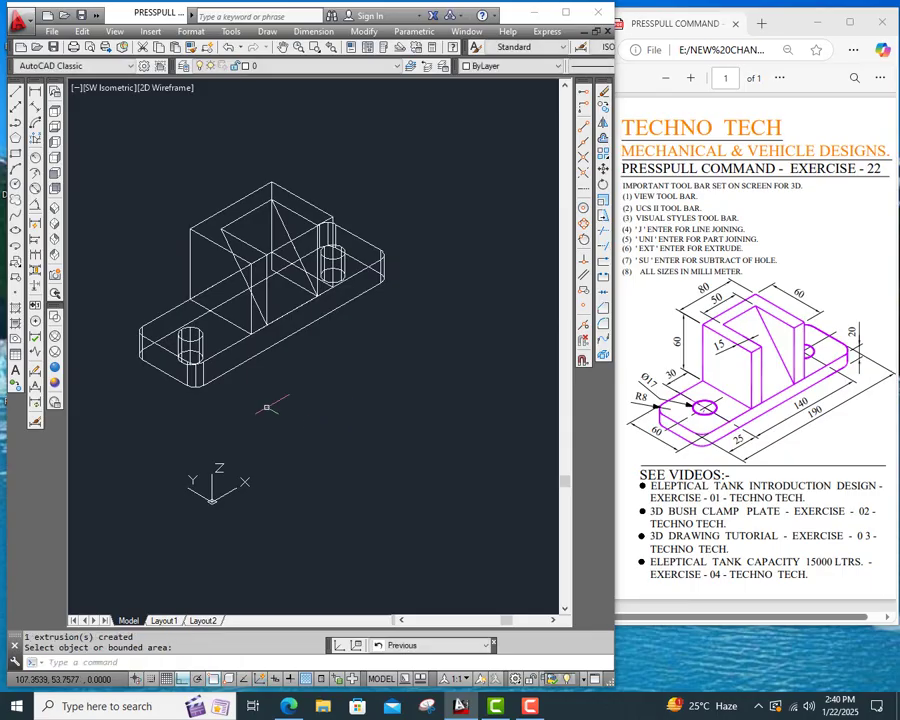
Show the model in the Realistic visual style and move the block and base plate solids about 138 mm straight down, clear of their source profiles.
left_click(55, 366)
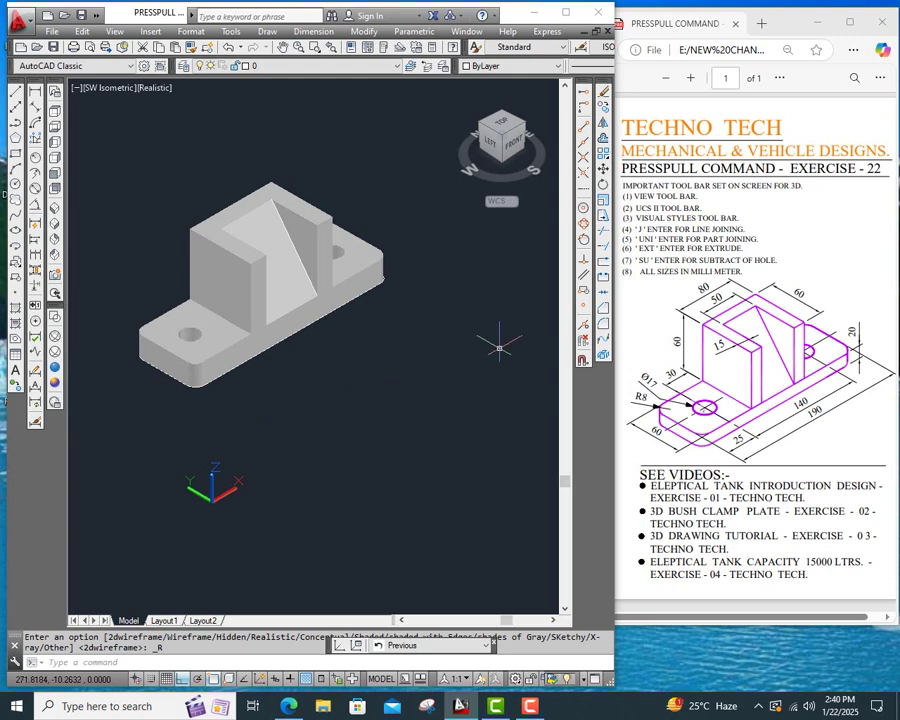
left_click(602, 170)
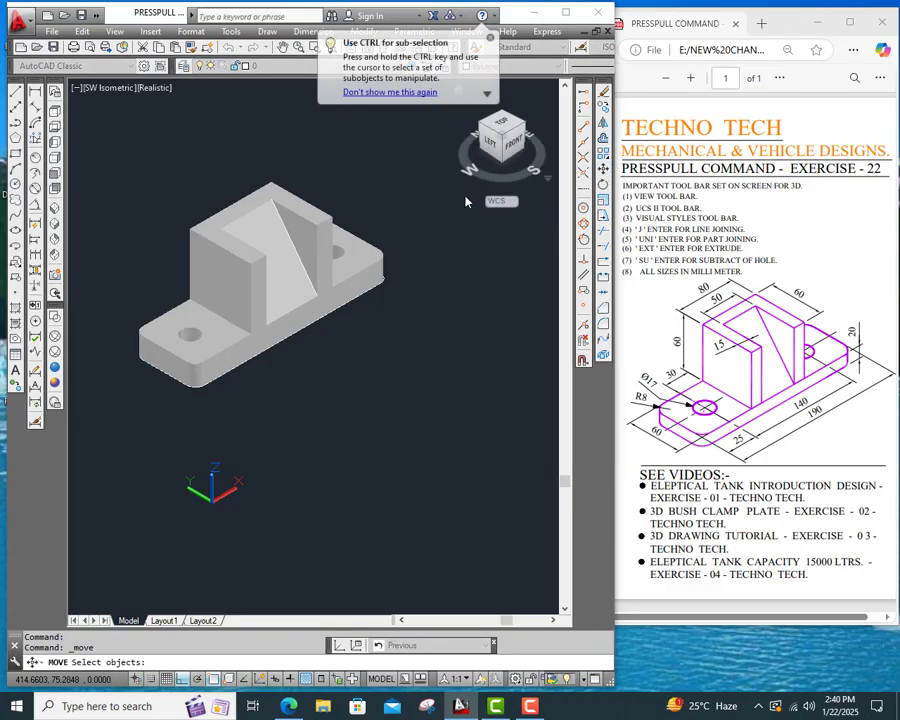
left_click(277, 237)
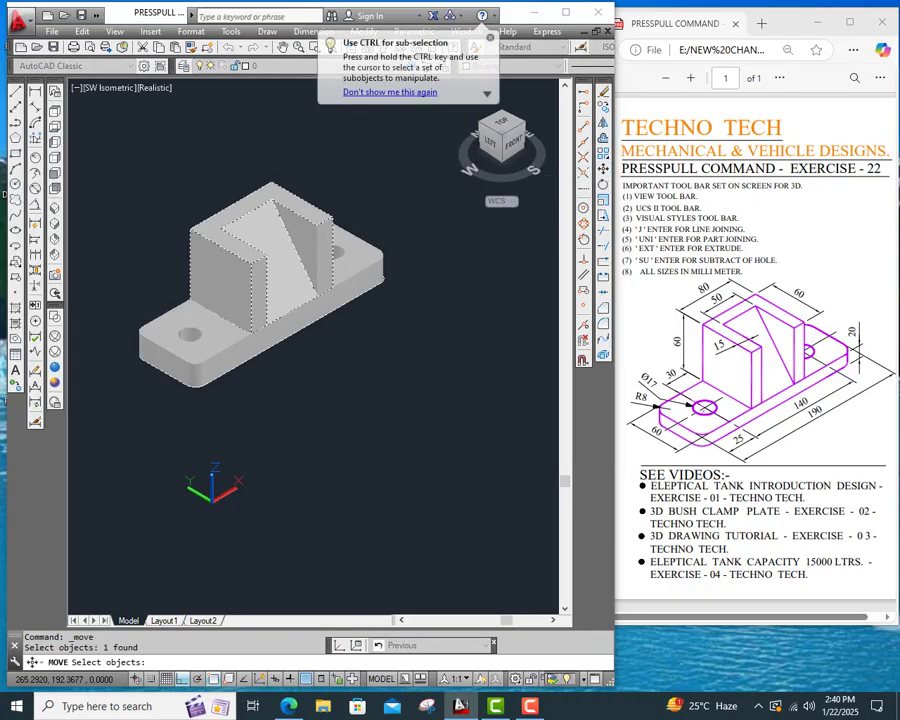
left_click(277, 237)
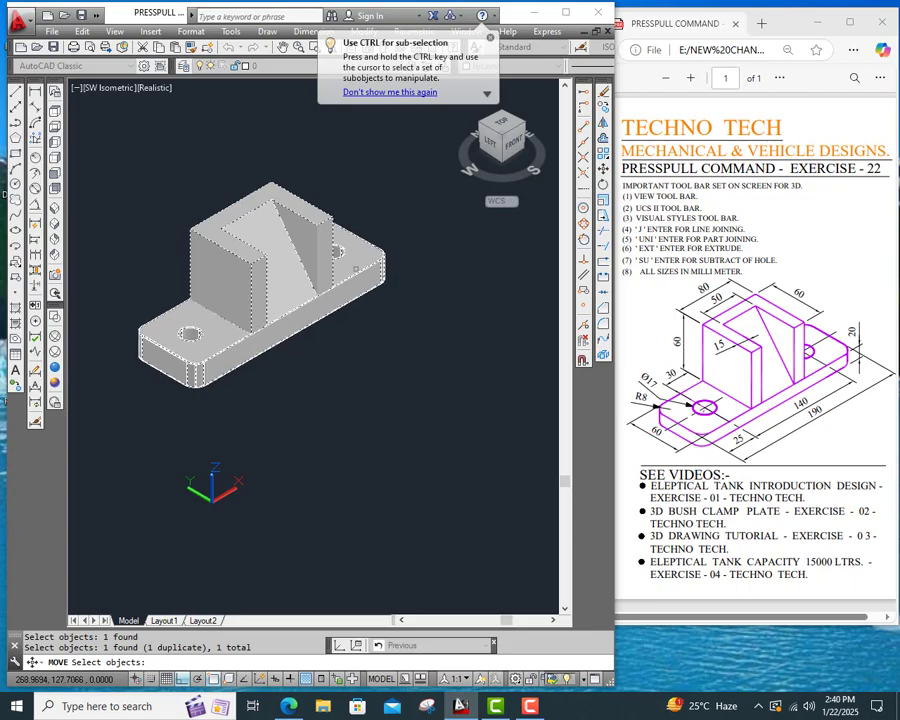
left_click(358, 271)
key("Return")
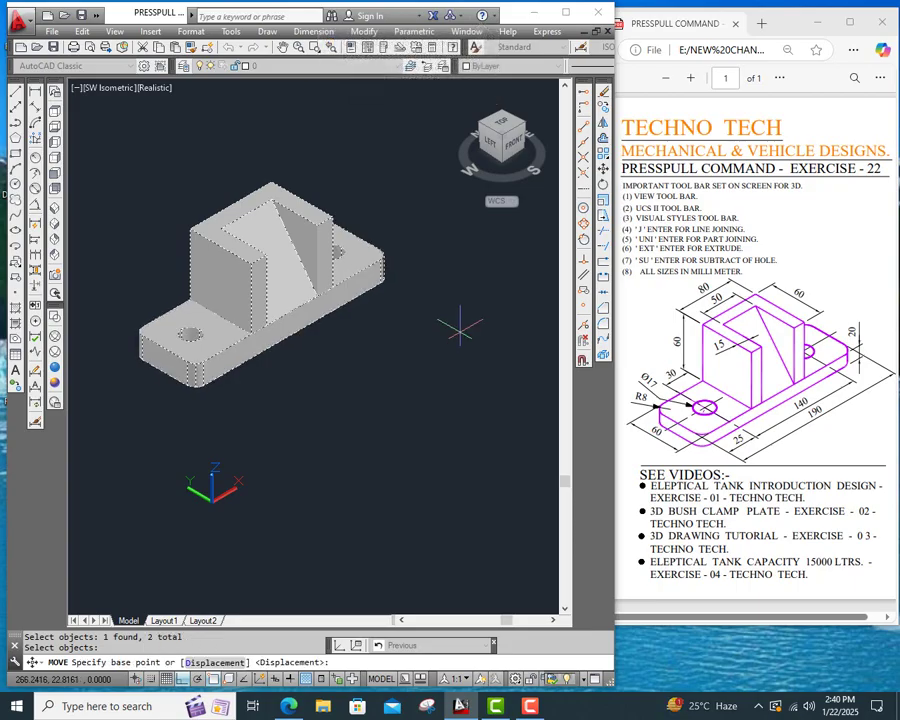
left_click(460, 321)
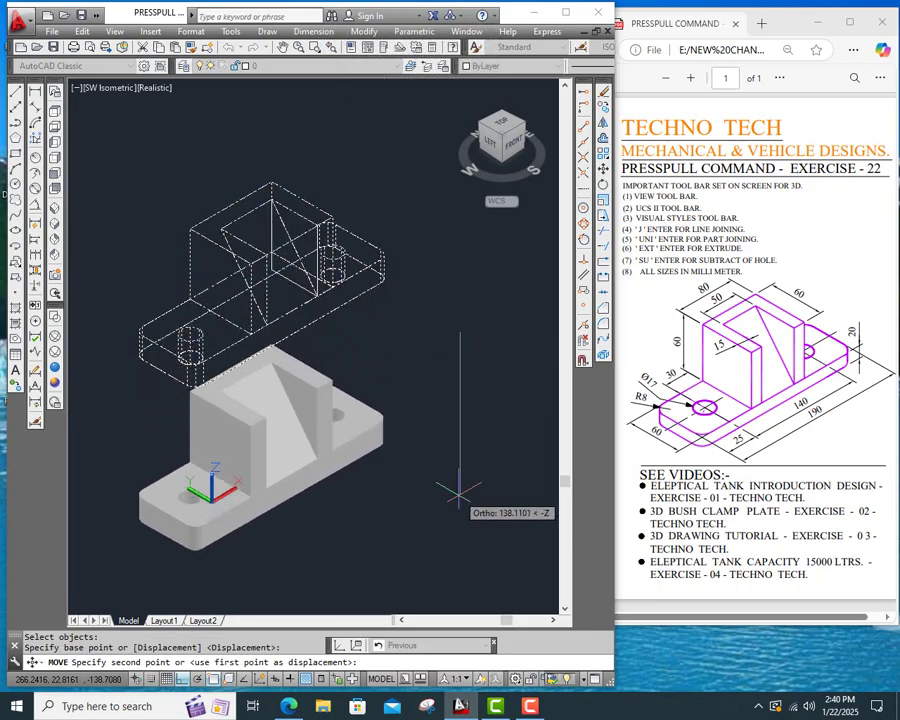
left_click(458, 495)
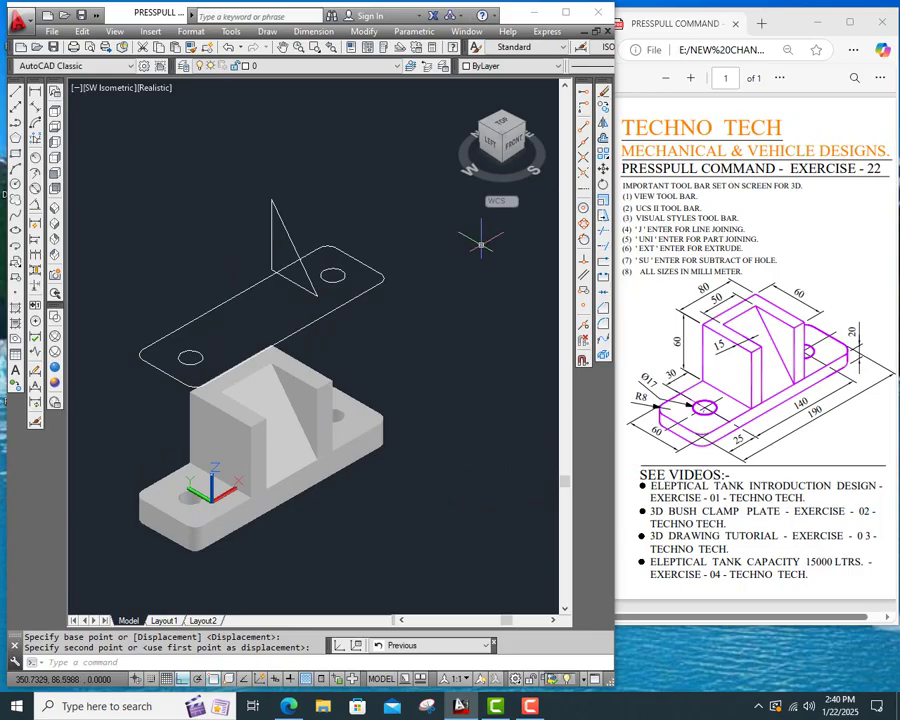
Erase the leftover base plate outline, the triangle and both hole circles above the bracket.
left_click(603, 91)
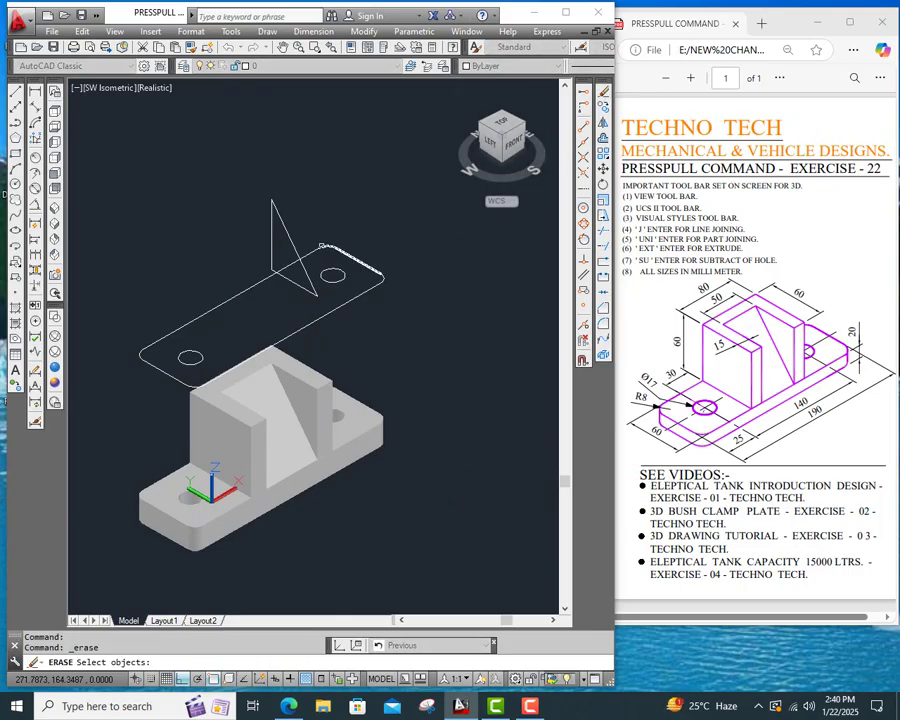
left_click(322, 249)
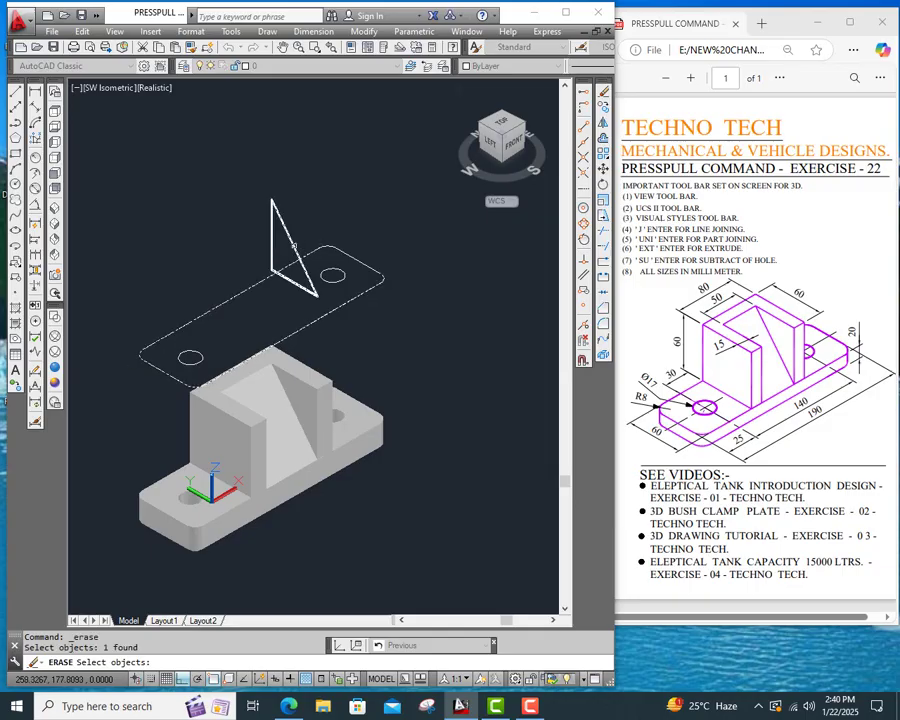
left_click(301, 258)
left_click(326, 277)
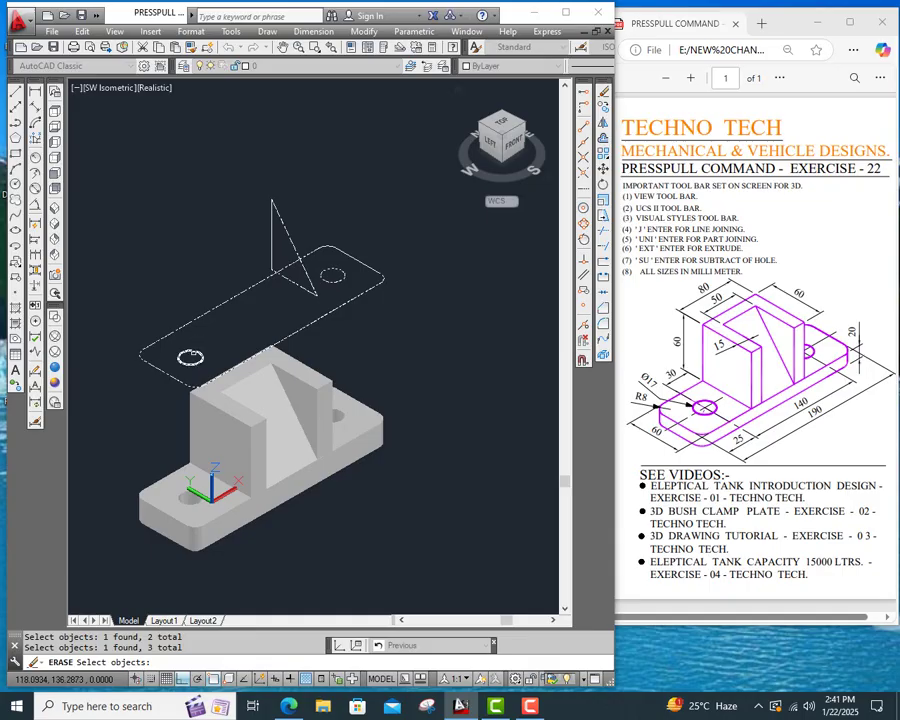
left_click(190, 357)
key("Return")
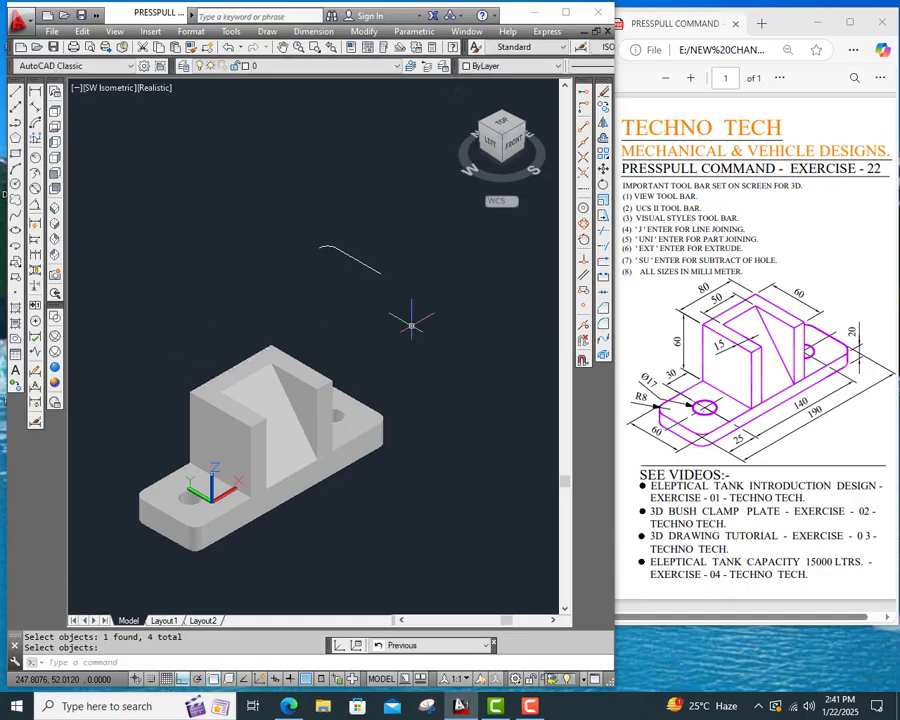
Erase the remaining outline fragment above the bracket with a selection window.
left_click(603, 91)
left_click(297, 225)
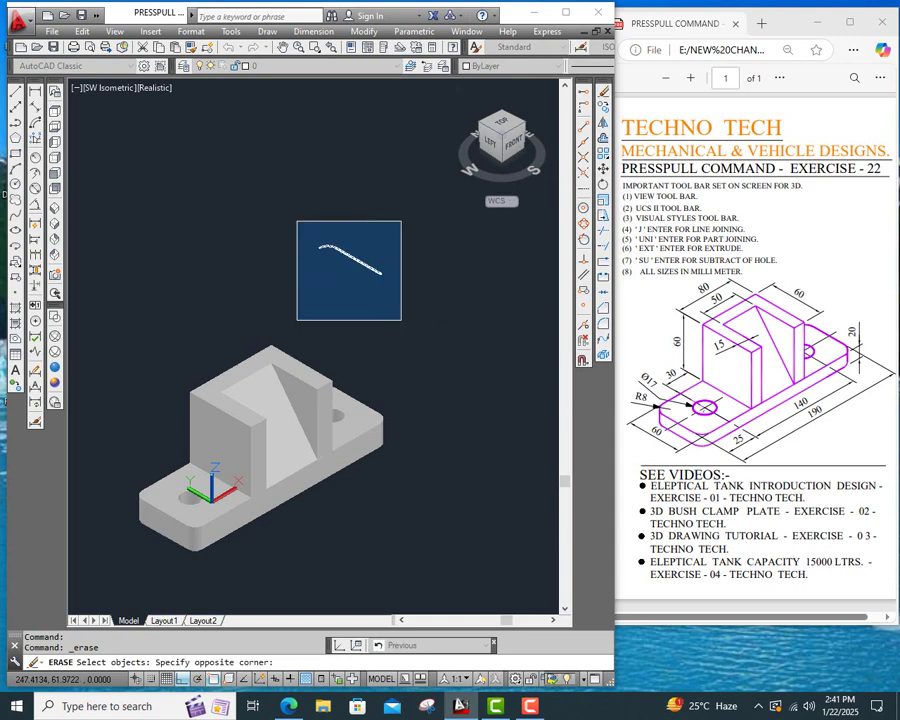
left_click(400, 320)
key("Return")
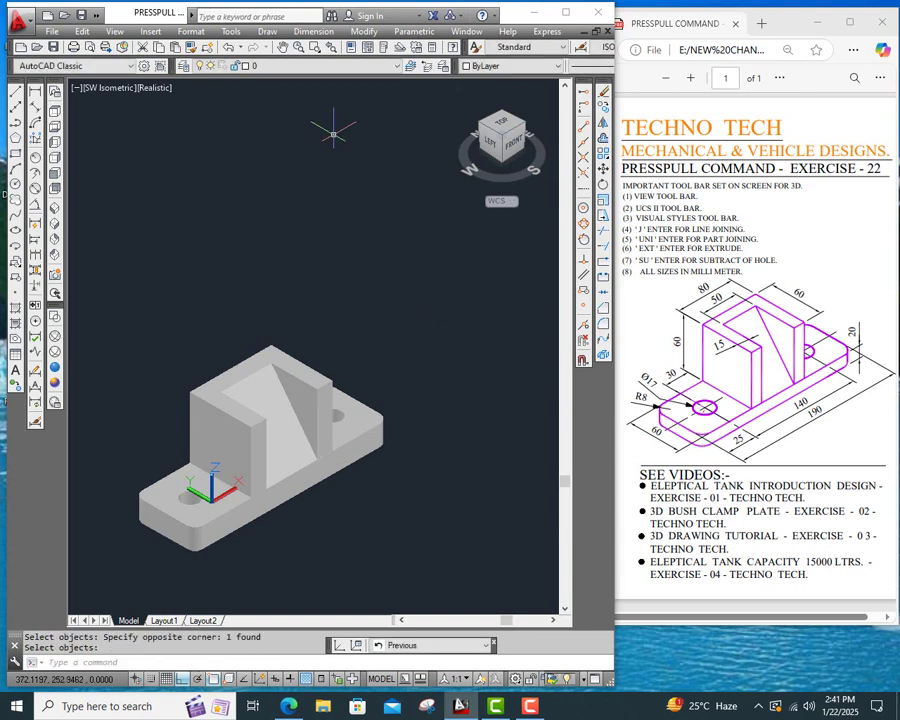
Set UCSICON to Noorigin so the coordinate icon sits away from the bracket.
left_click(283, 47)
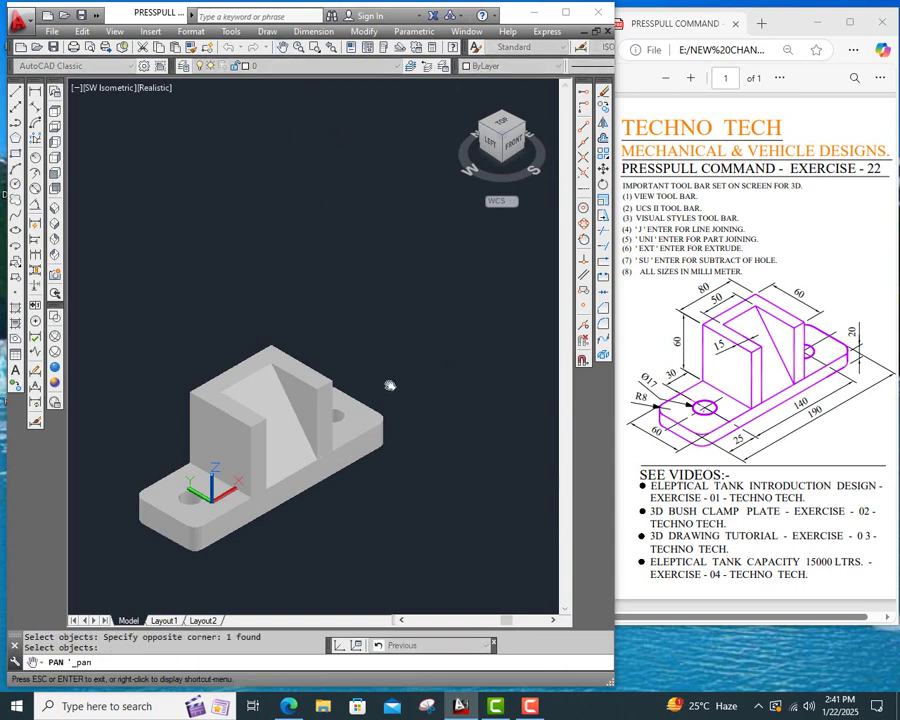
left_click_drag(322, 512, 354, 413)
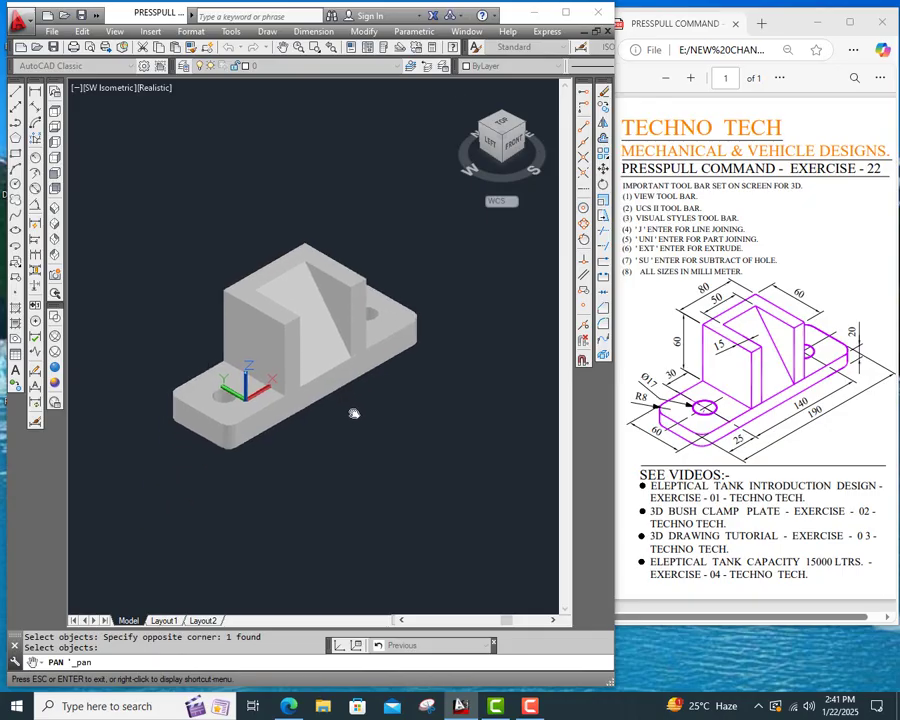
right_click(354, 413)
left_click(378, 420)
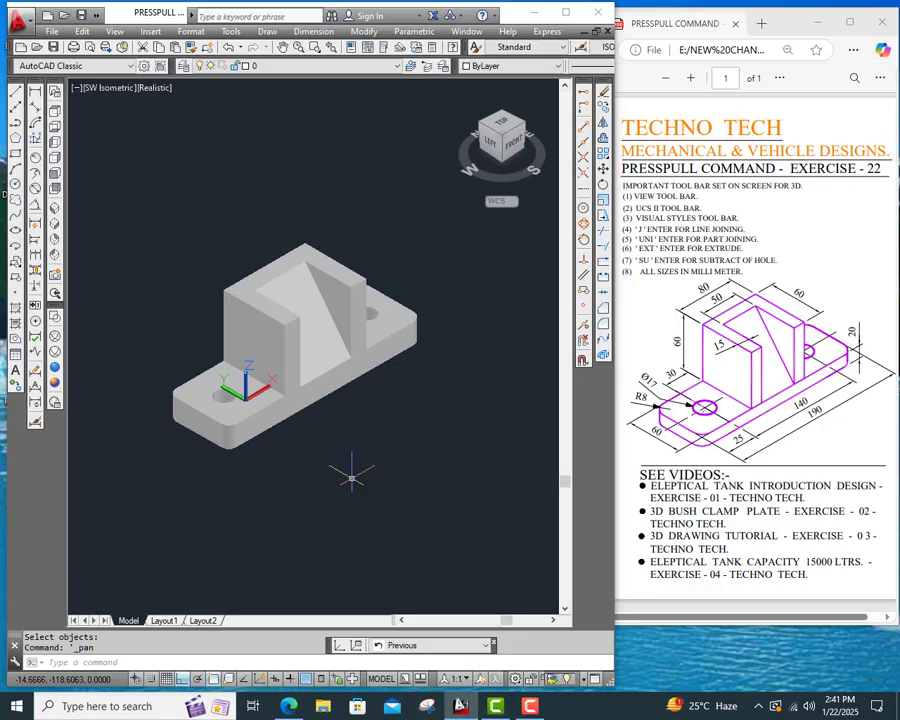
type("uc")
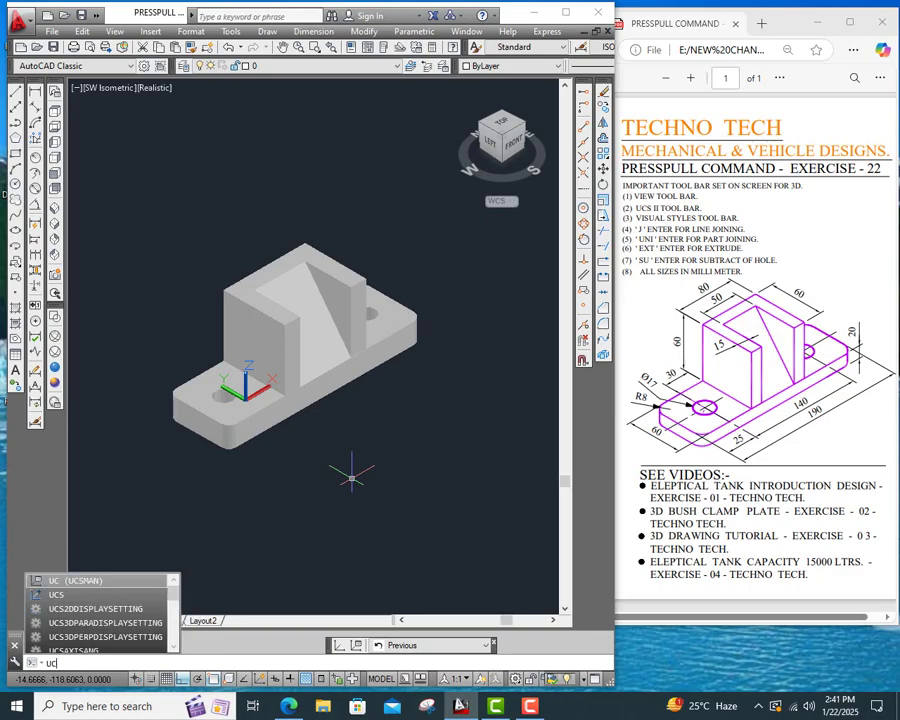
type("s")
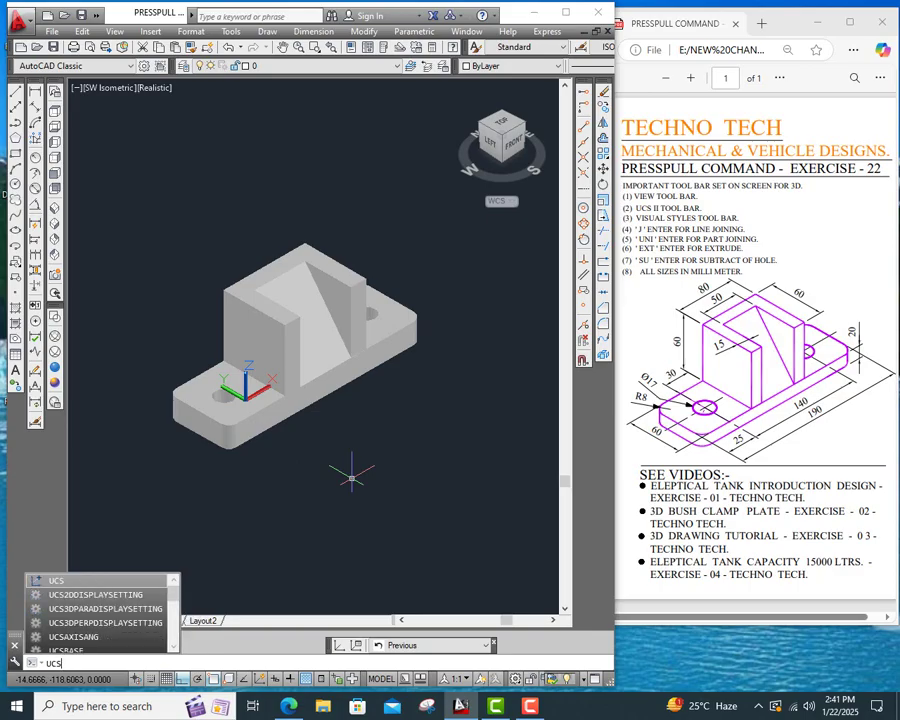
type("ic")
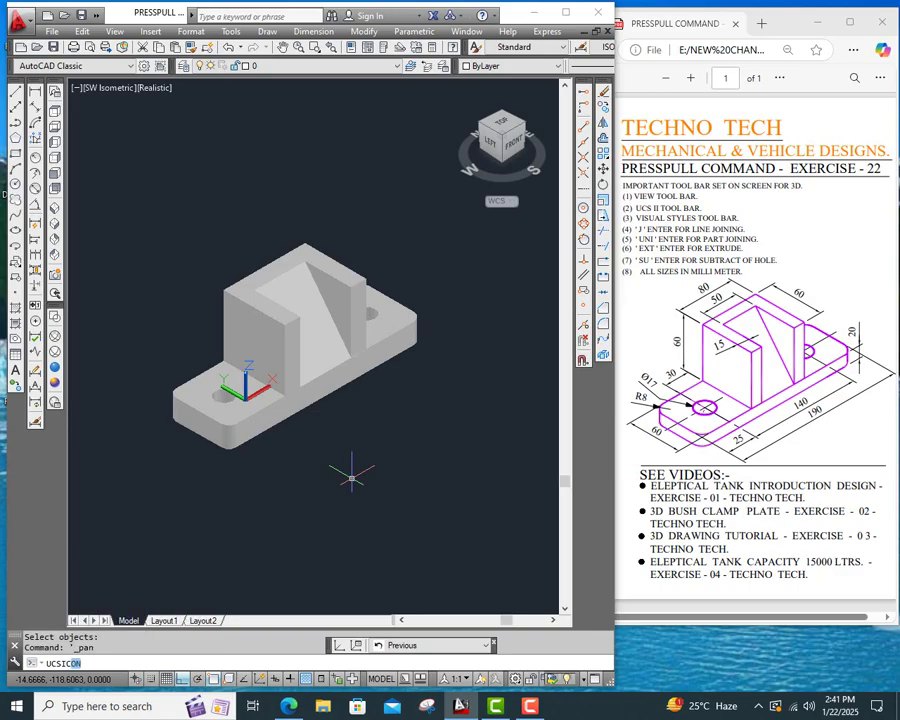
type("on")
key("Return")
type("n")
key("Return")
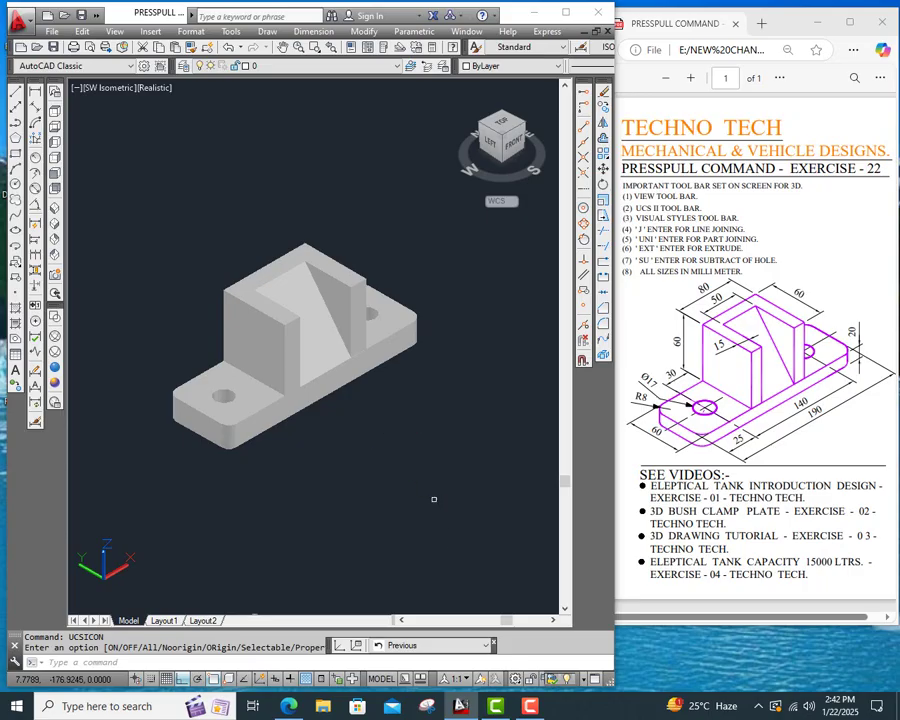
left_click(530, 706)
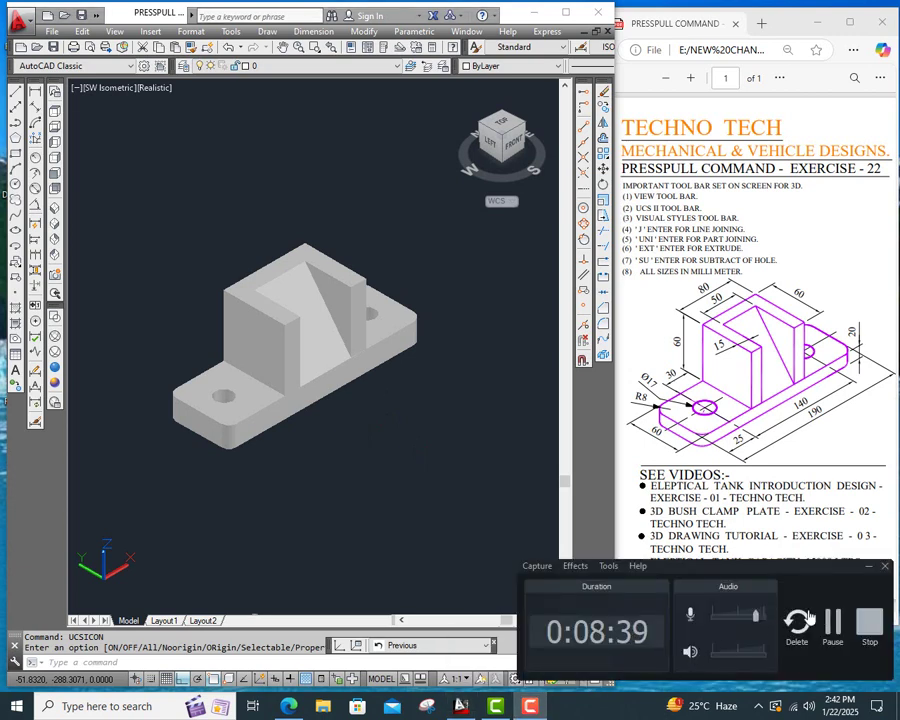